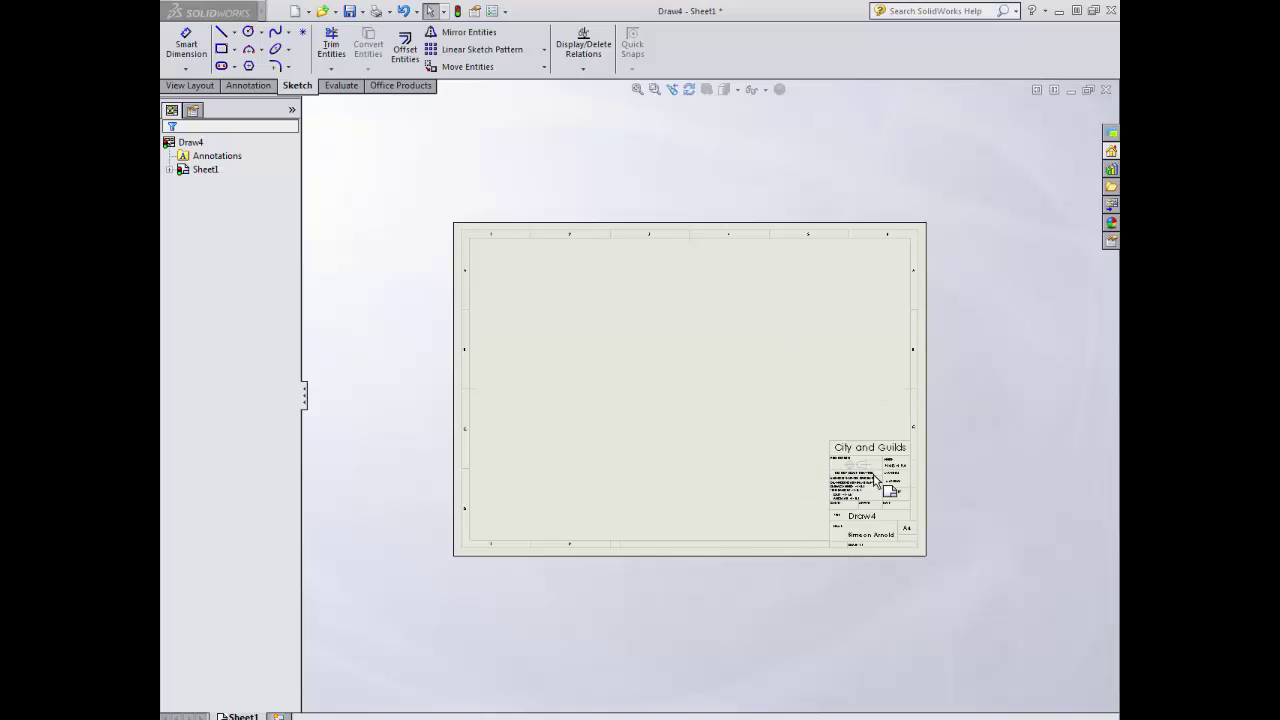
- Load the Lego Oner part's Top, Front and Isometric views into the View Palette
{"action": "left_click", "coordinate": [722, 462]}
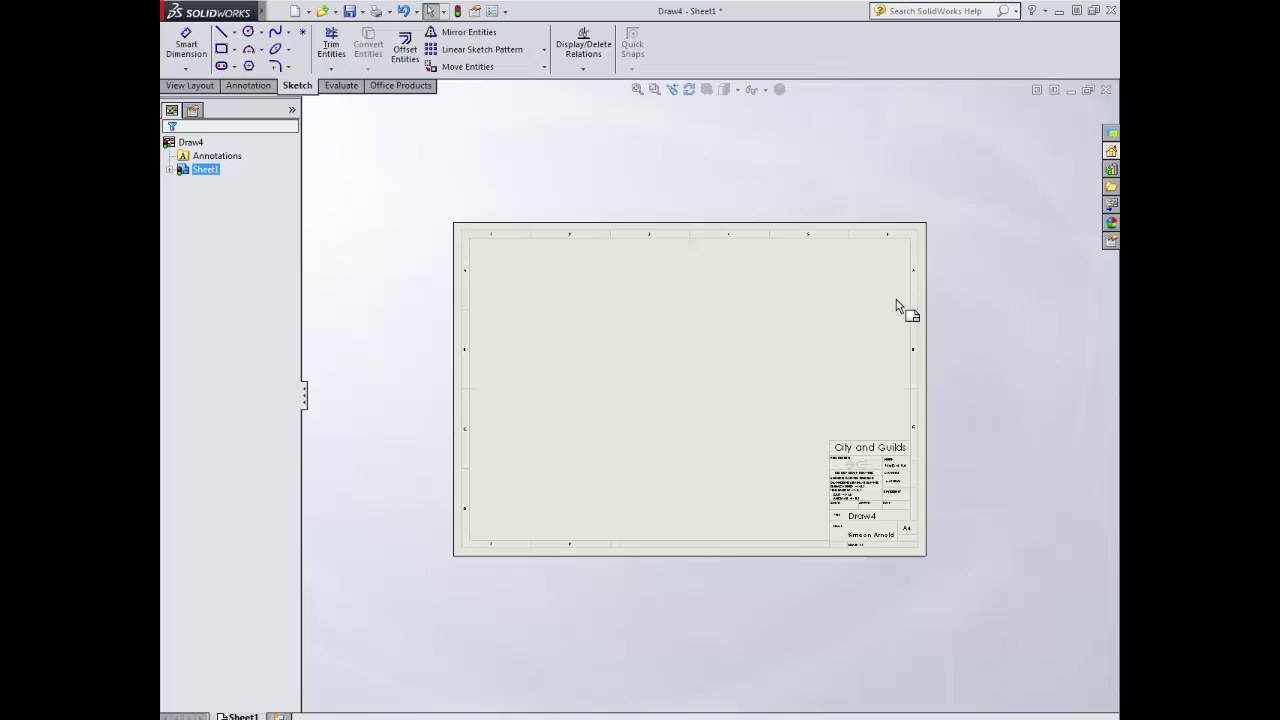
{"action": "left_click", "coordinate": [1109, 205]}
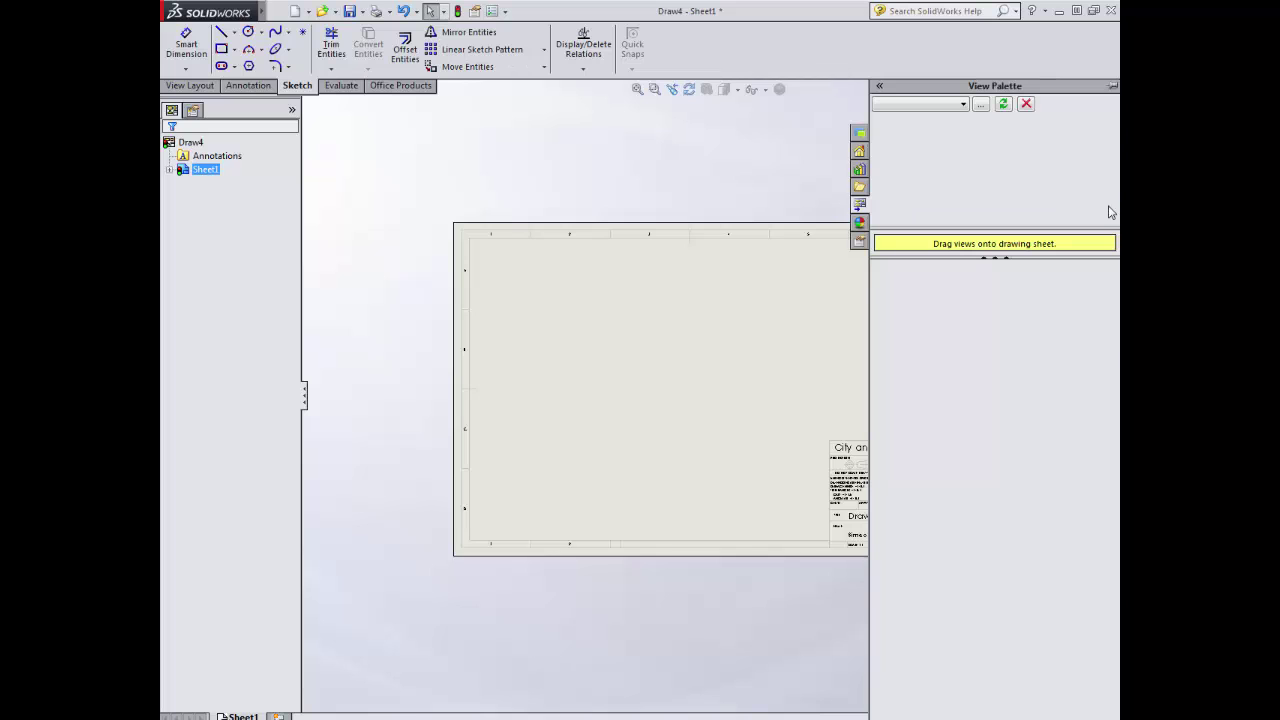
{"action": "left_click", "coordinate": [964, 105]}
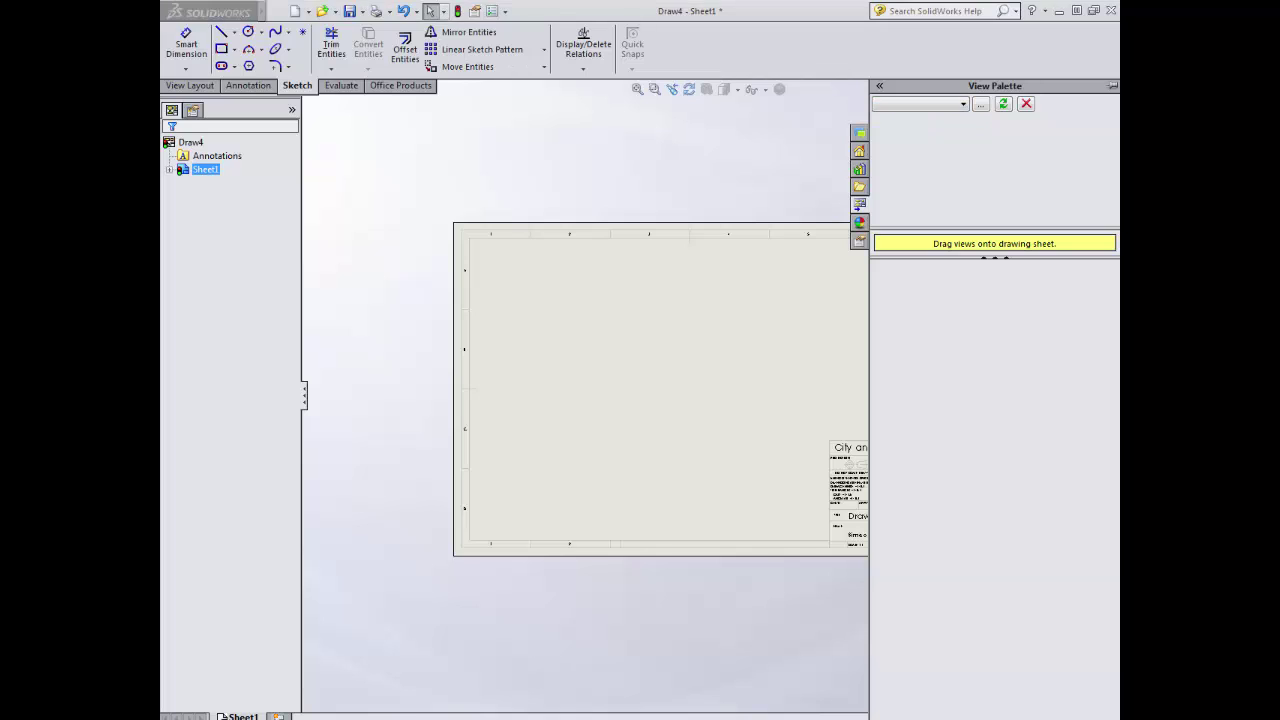
{"action": "left_click", "coordinate": [964, 105]}
{"action": "left_click", "coordinate": [933, 118]}
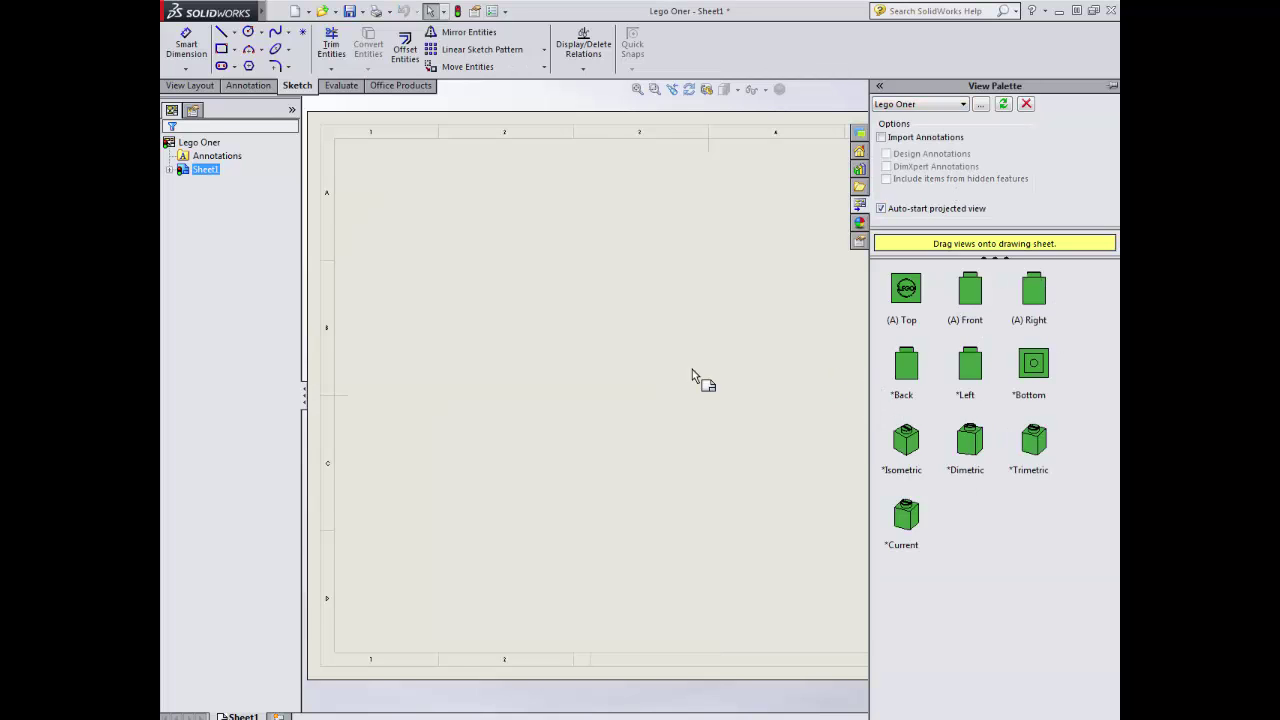
{"action": "left_click_drag", "start_coordinate": [691, 430], "coordinate": [663, 374]}
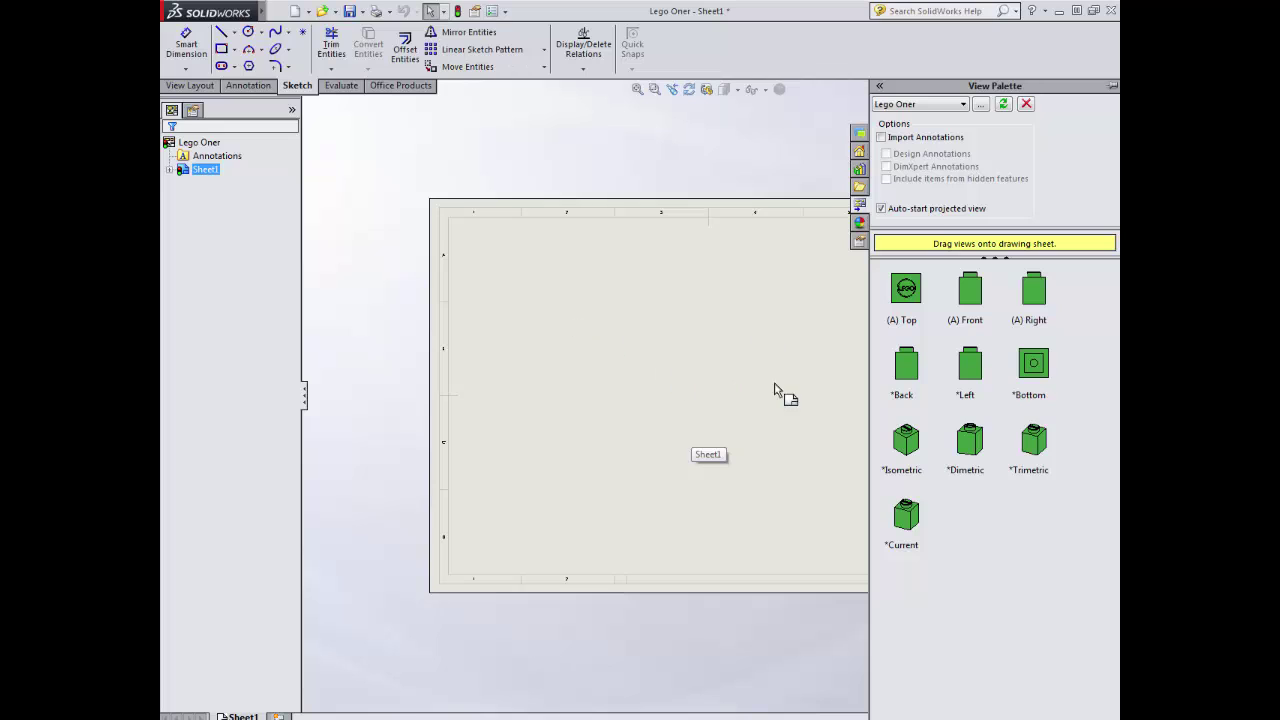
{"action": "left_click_drag", "start_coordinate": [775, 390], "coordinate": [689, 188]}
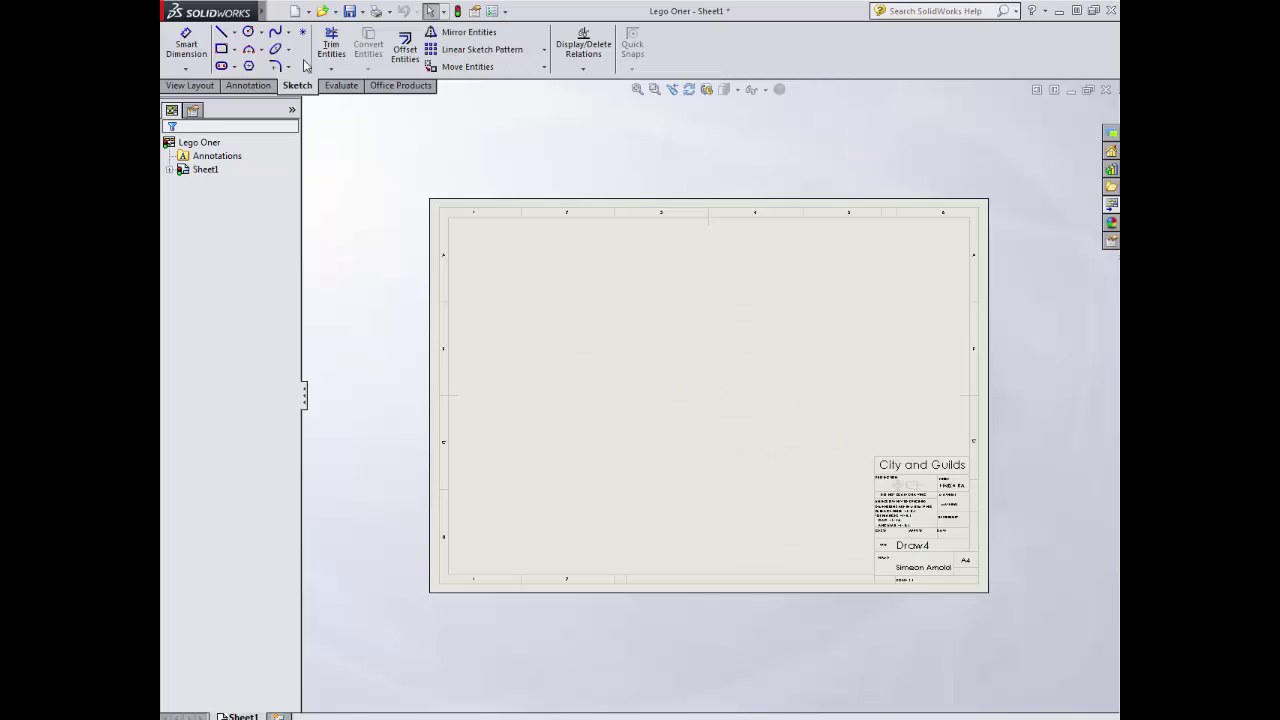
{"action": "left_click", "coordinate": [1110, 205]}
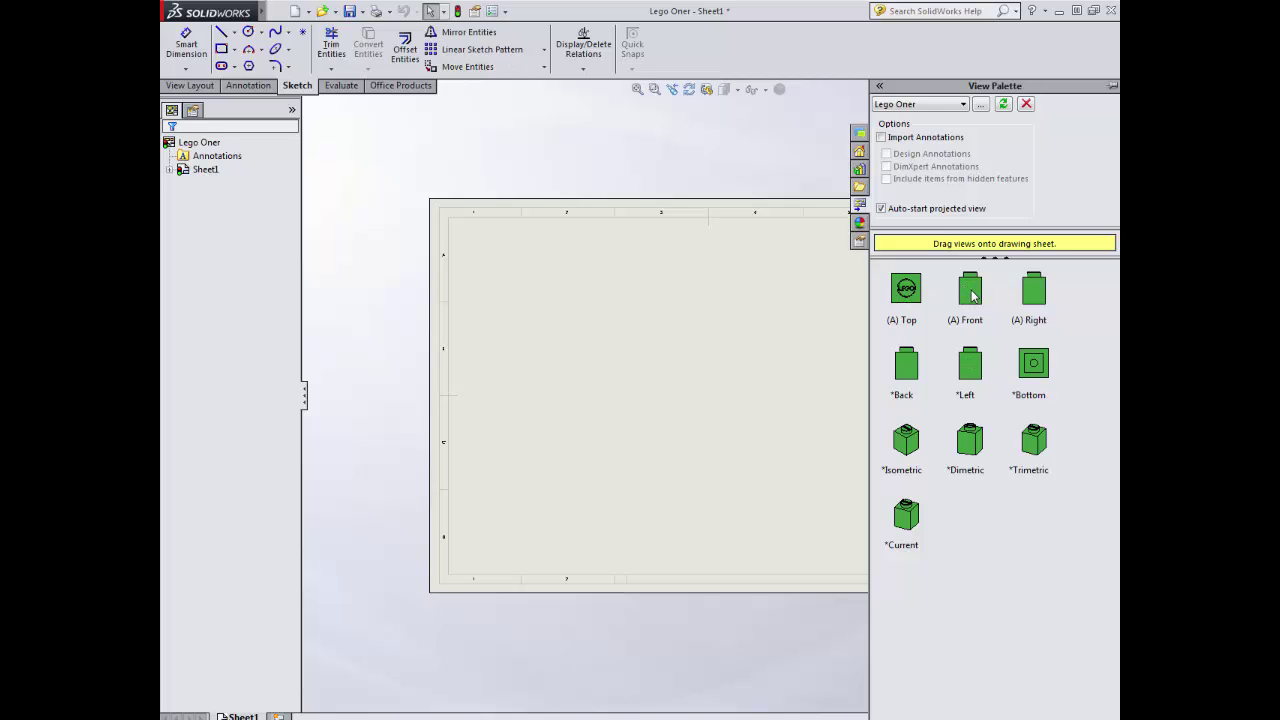
- Place the front view and project the top and right views from it
{"action": "mouse_move", "coordinate": [972, 293]}
{"action": "left_mouse_down"}
{"action": "mouse_move", "coordinate": [671, 446]}
{"action": "mouse_move", "coordinate": [559, 460]}
{"action": "left_mouse_up"}
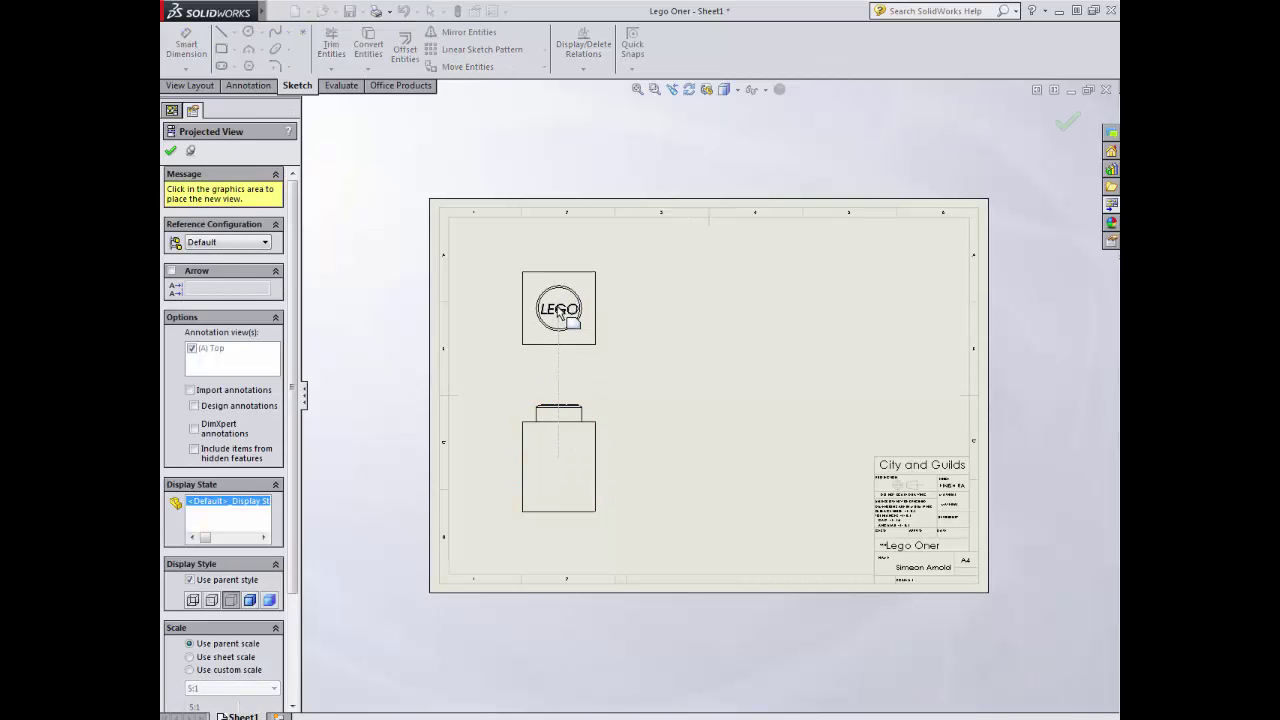
{"action": "left_click", "coordinate": [559, 311]}
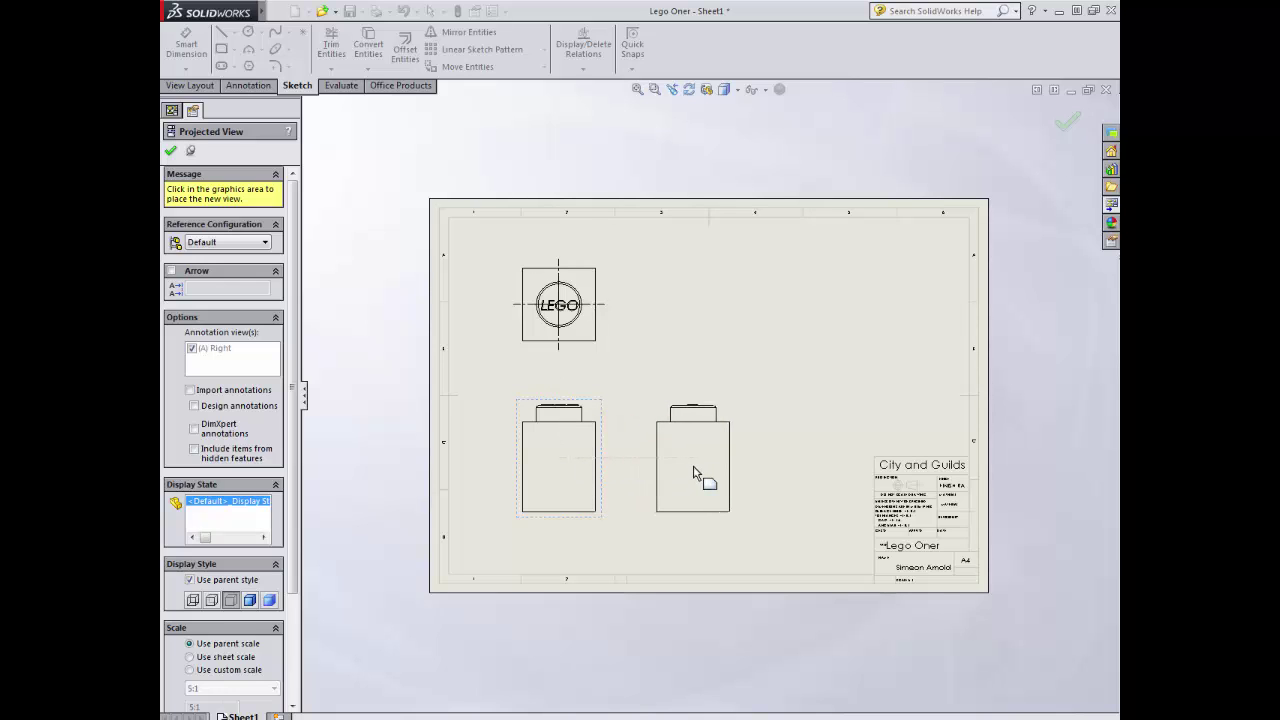
{"action": "left_click", "coordinate": [697, 473]}
{"action": "left_click", "coordinate": [409, 315]}
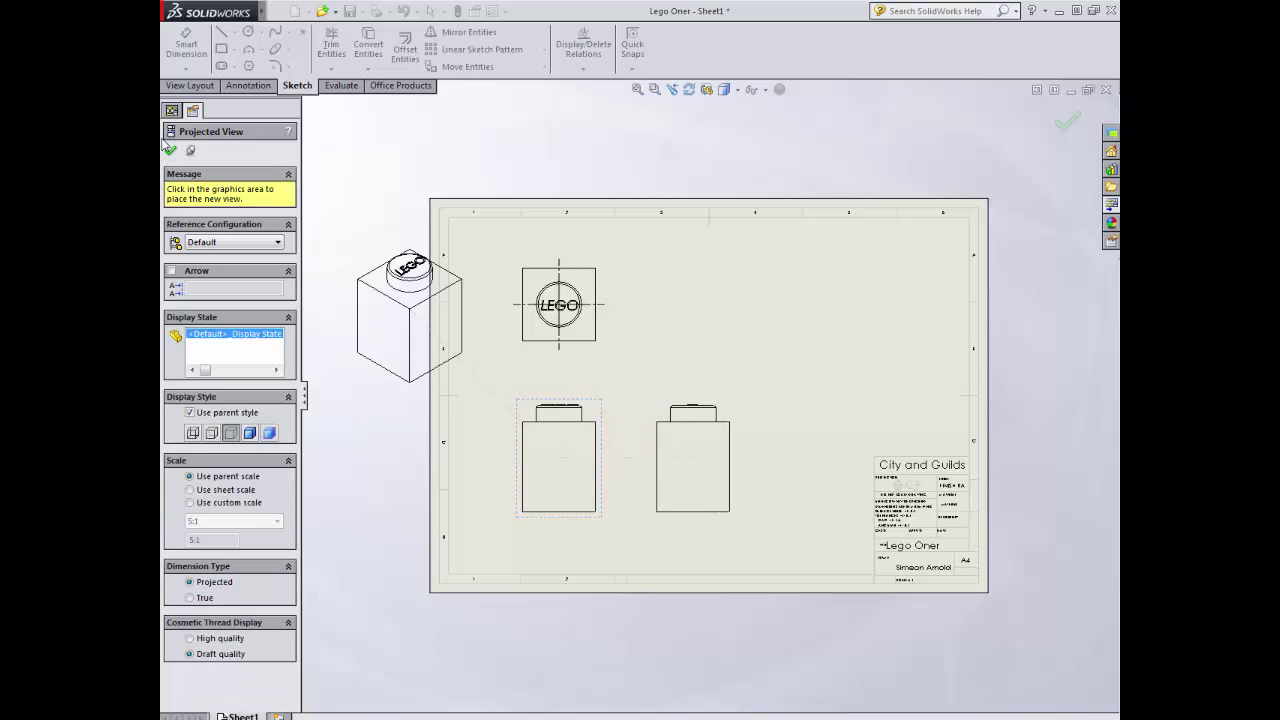
{"action": "left_click", "coordinate": [170, 150]}
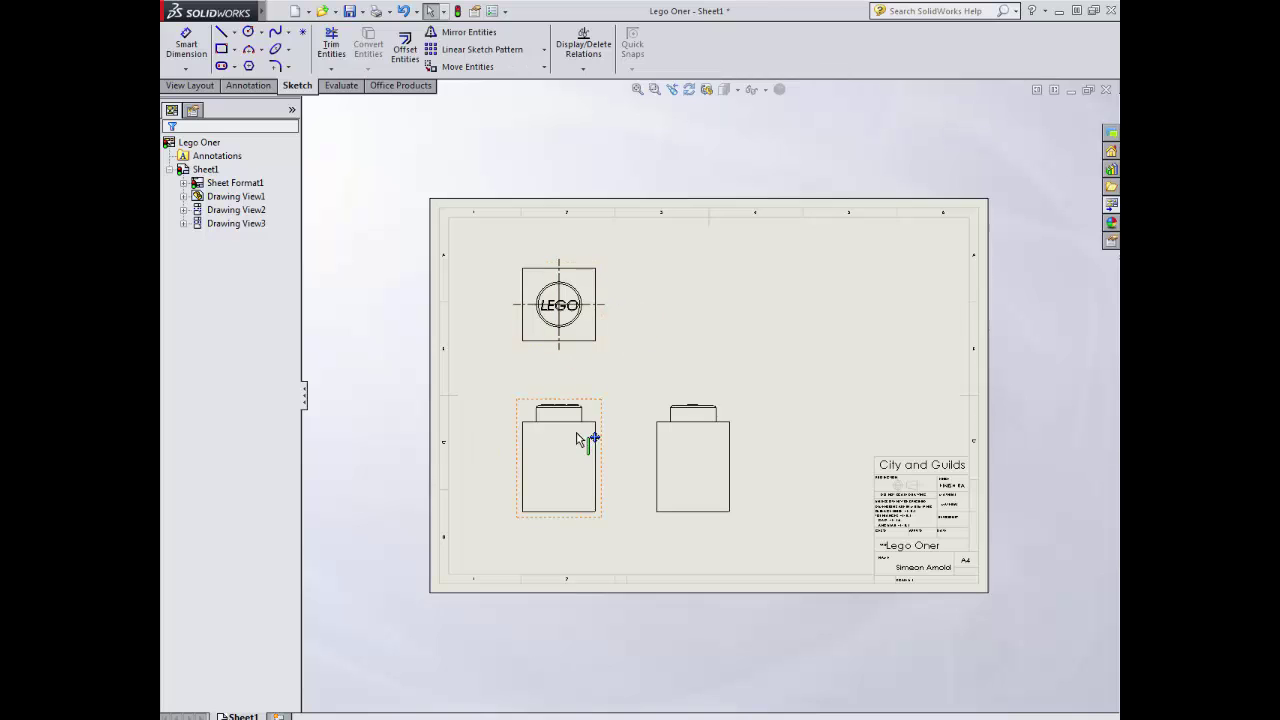
- Add an isometric view at the sheet's top right, shaded with edges
{"action": "left_click", "coordinate": [1111, 206]}
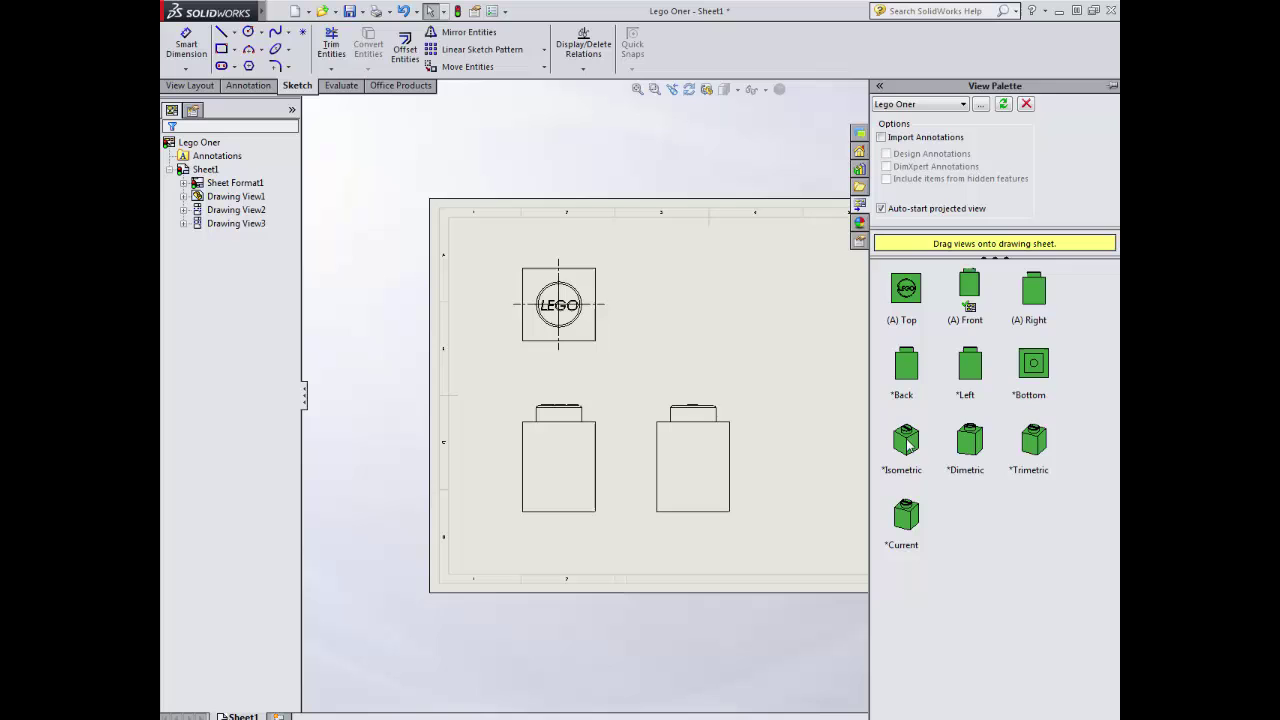
{"action": "mouse_move", "coordinate": [907, 445]}
{"action": "left_mouse_down"}
{"action": "mouse_move", "coordinate": [806, 457]}
{"action": "mouse_move", "coordinate": [870, 320]}
{"action": "left_mouse_up"}
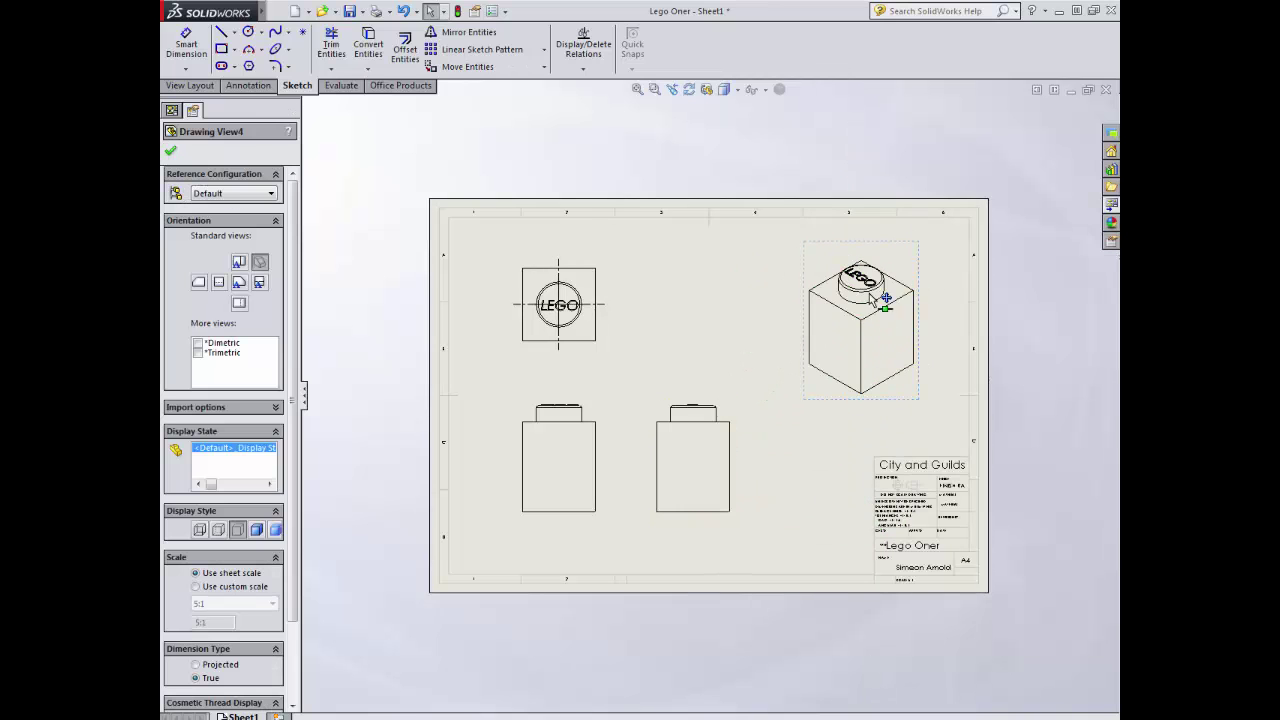
{"action": "left_click", "coordinate": [256, 531]}
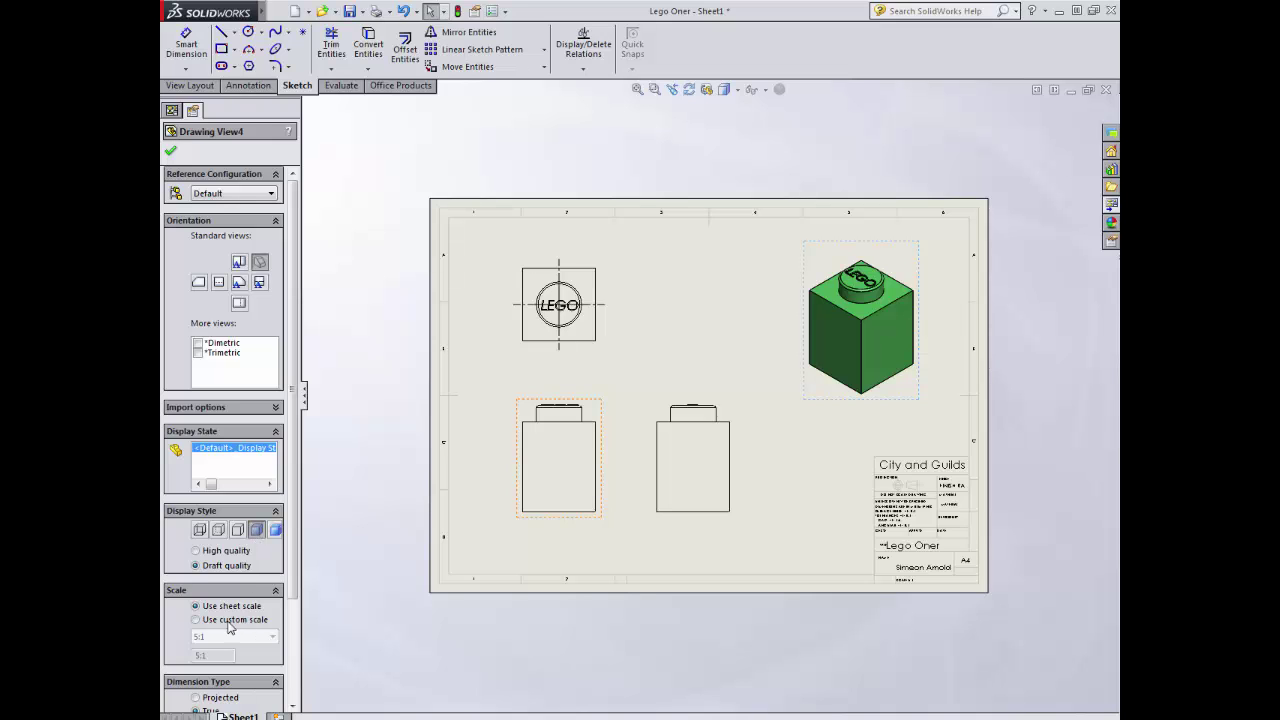
{"action": "left_click", "coordinate": [171, 153]}
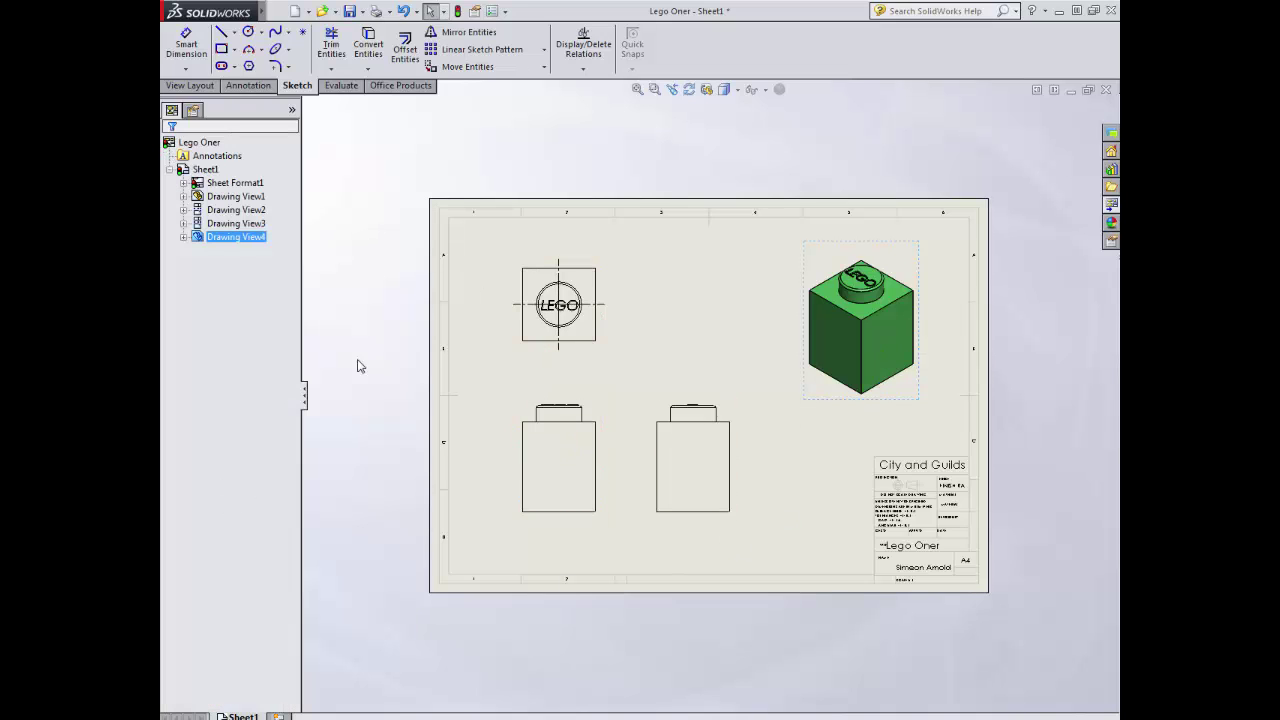
- Remove the top view's centre mark and set the views to Hidden Lines Visible
{"action": "left_click", "coordinate": [558, 346]}
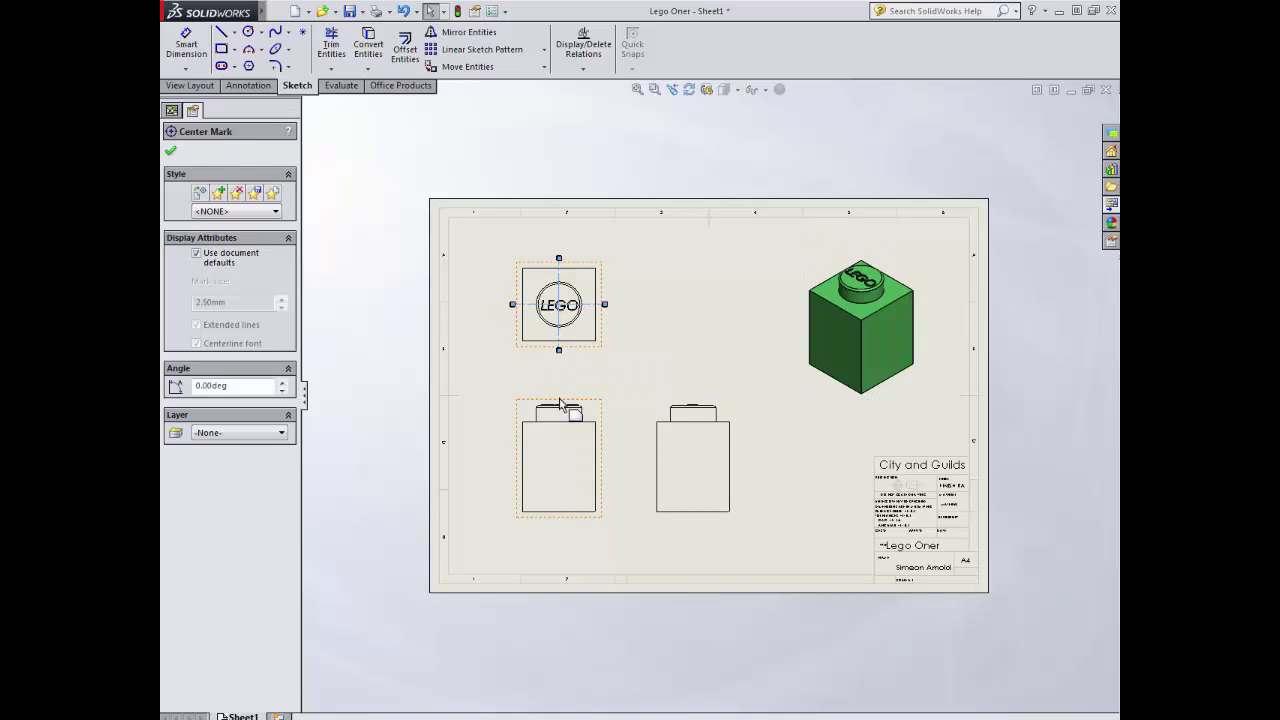
{"action": "key", "text": "Escape"}
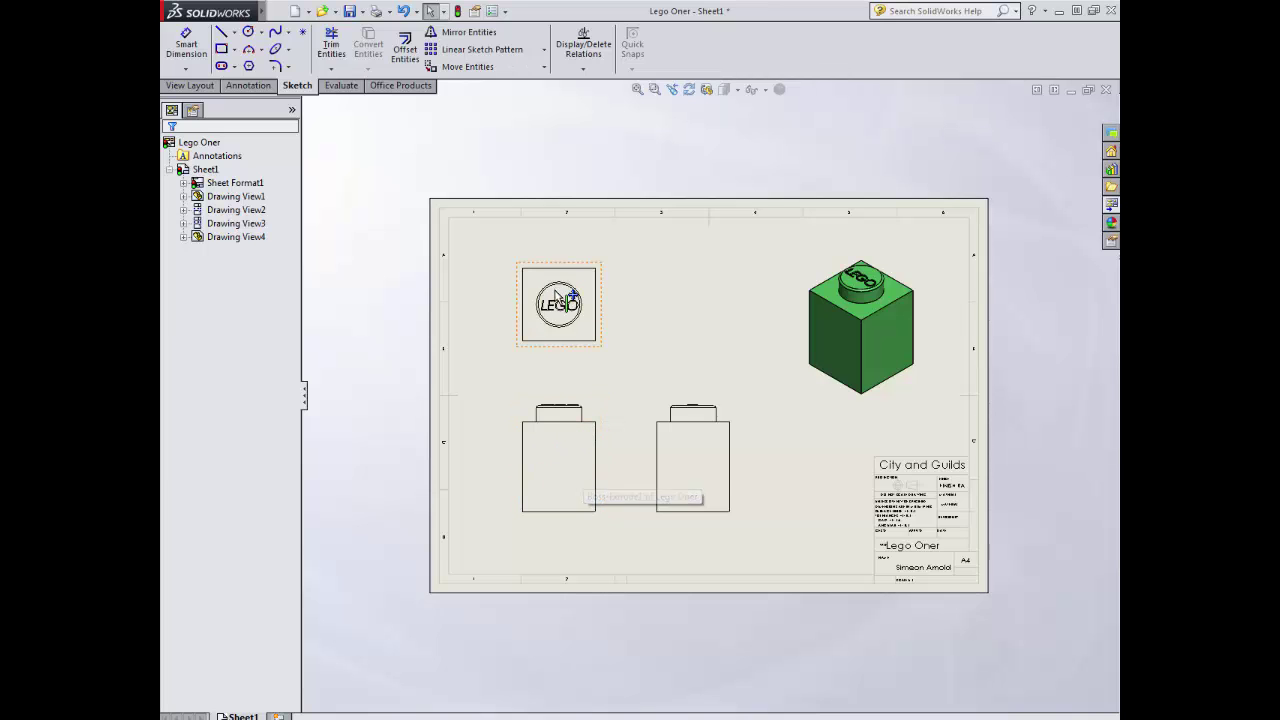
{"action": "left_click", "coordinate": [566, 461]}
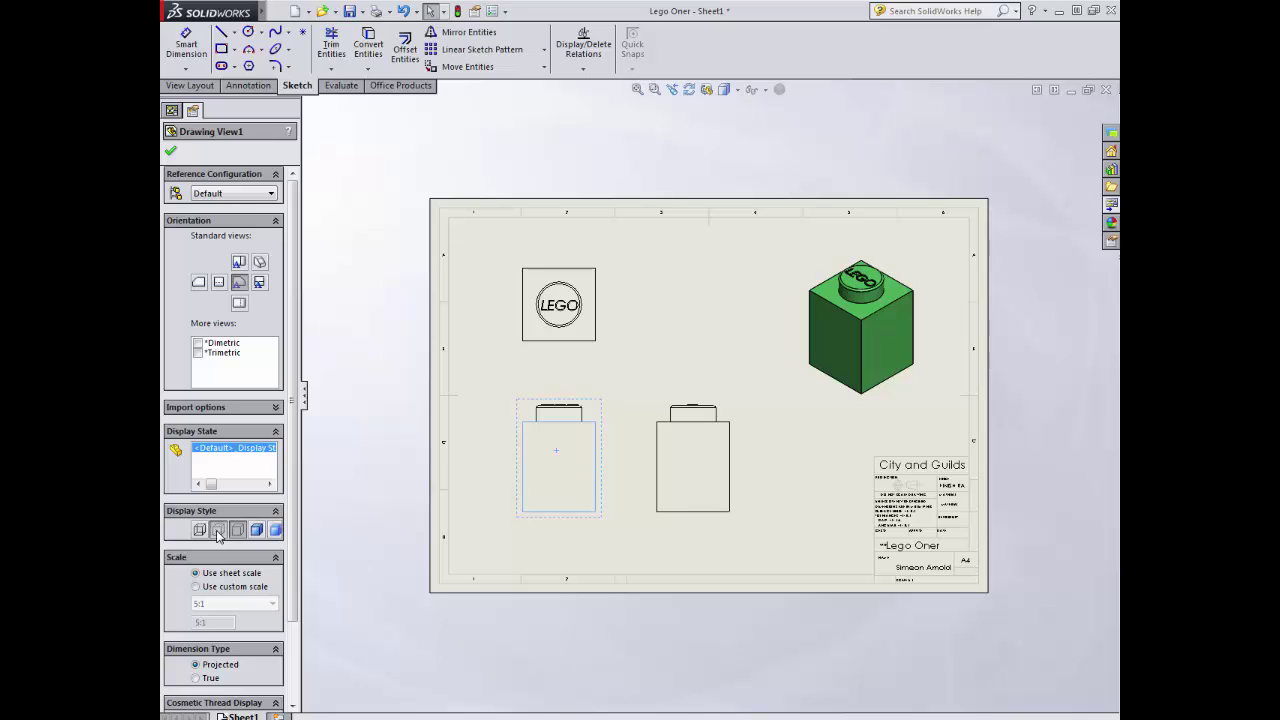
{"action": "left_click", "coordinate": [218, 531]}
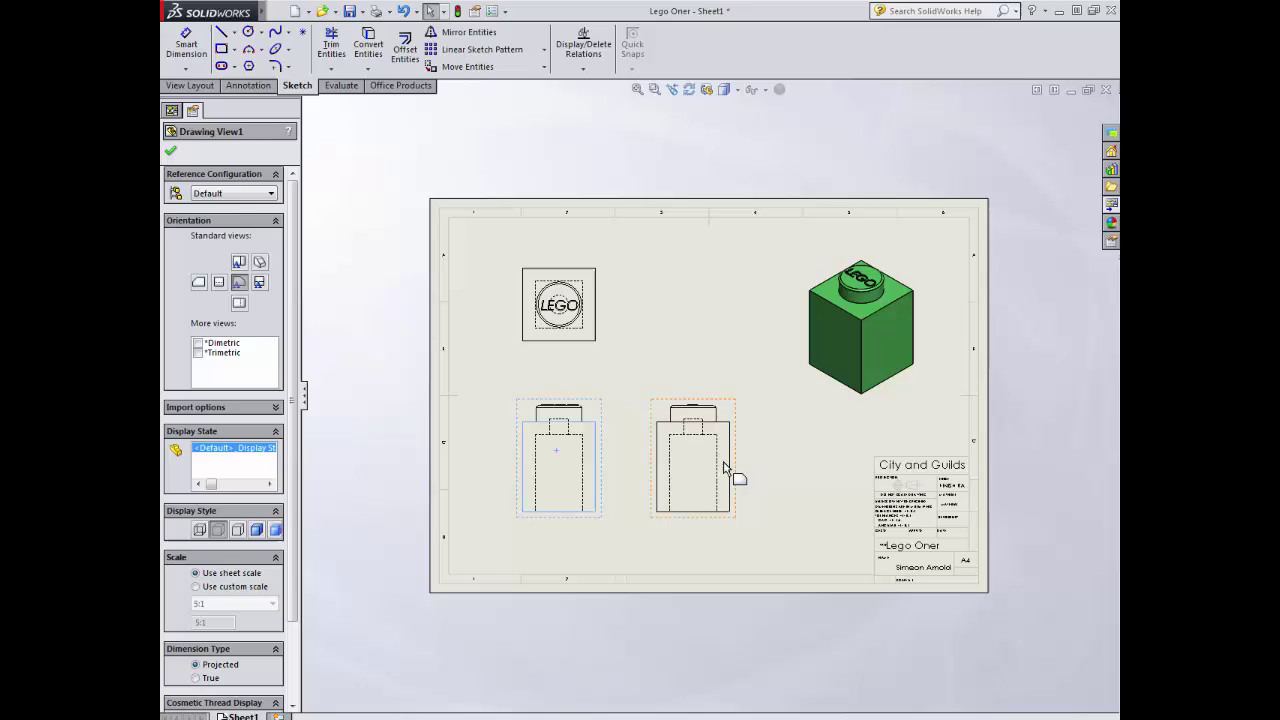
{"action": "left_click", "coordinate": [390, 385]}
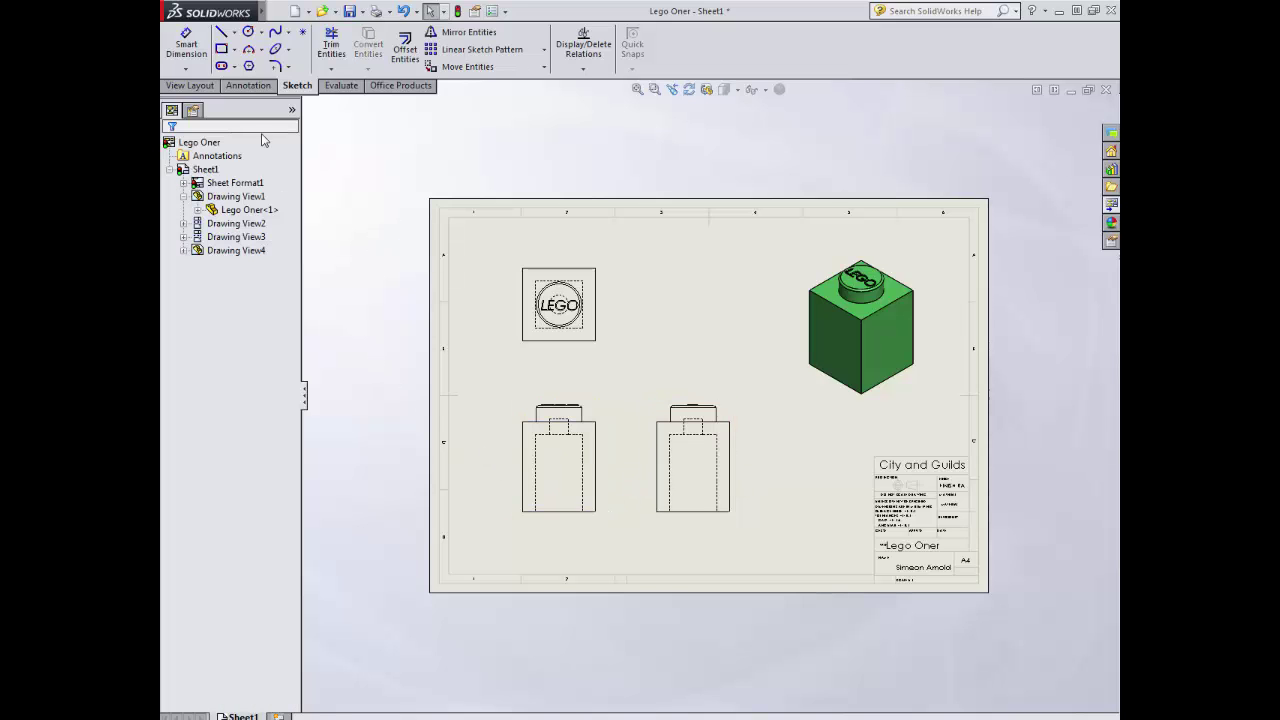
- Dimension the front view: 9.60 height, 7.80 width and R0.20 stud corner radius
{"action": "left_click", "coordinate": [185, 48]}
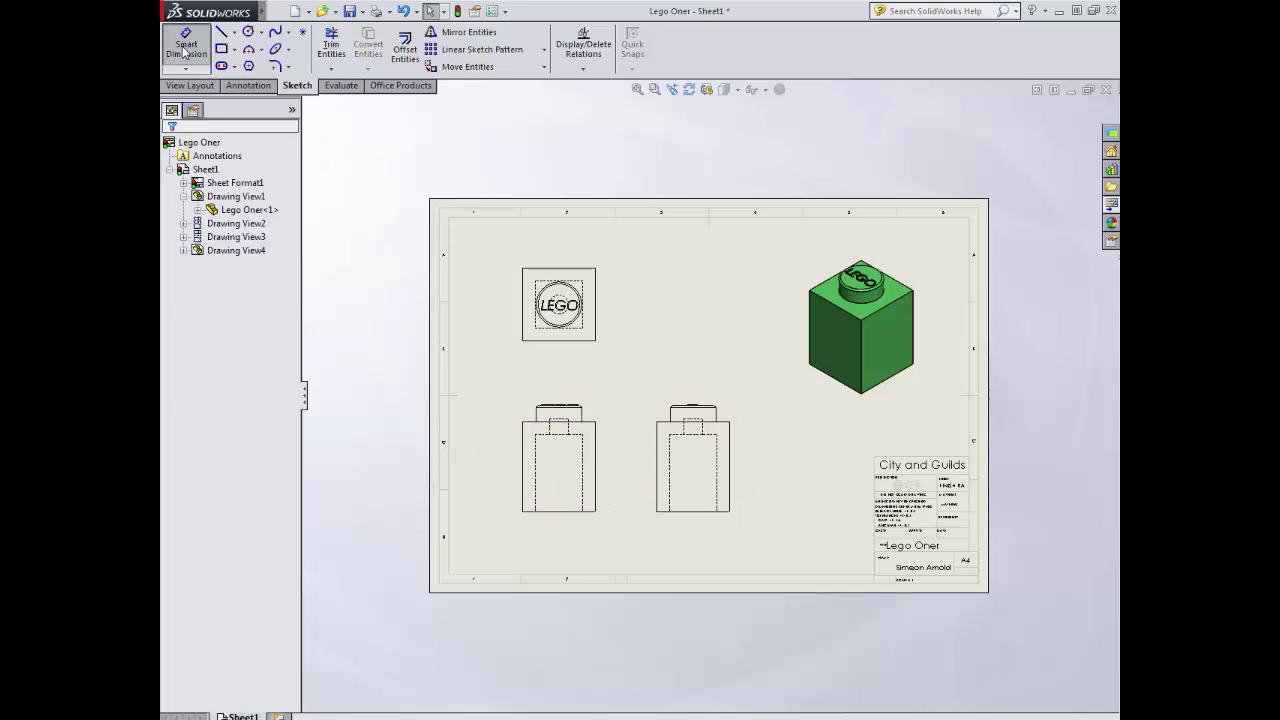
{"action": "left_click", "coordinate": [523, 458]}
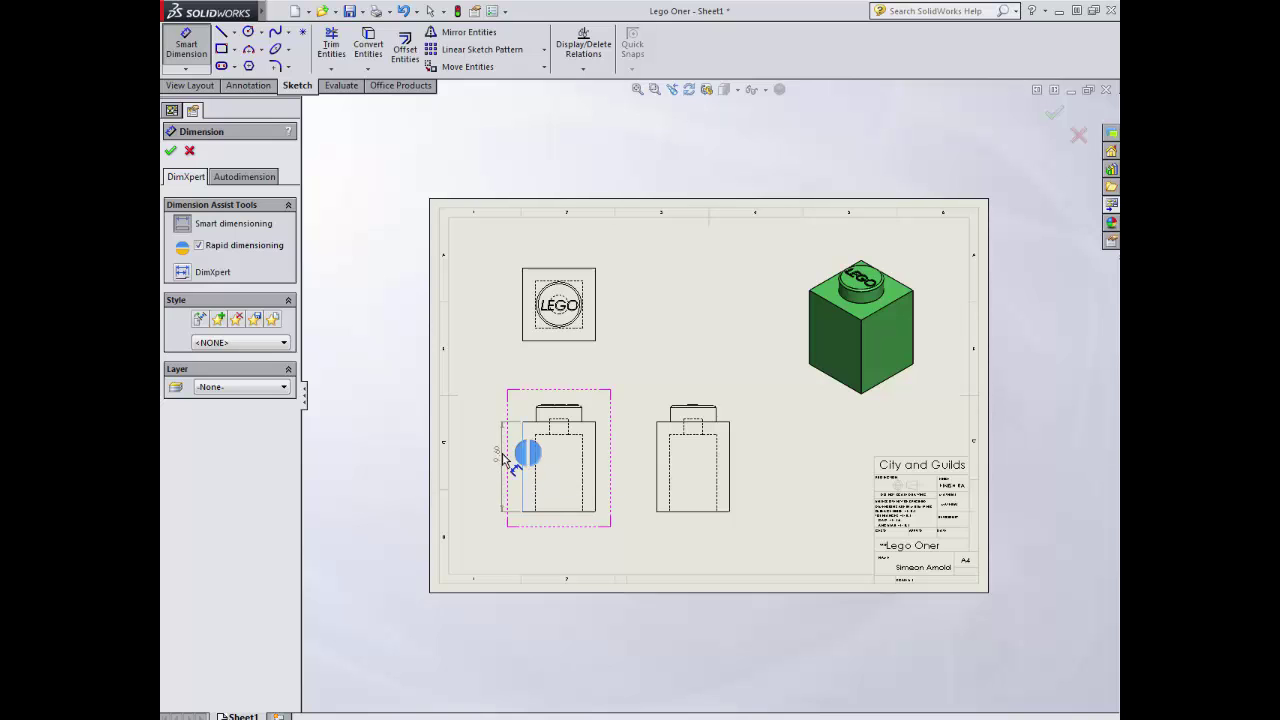
{"action": "left_click", "coordinate": [485, 466]}
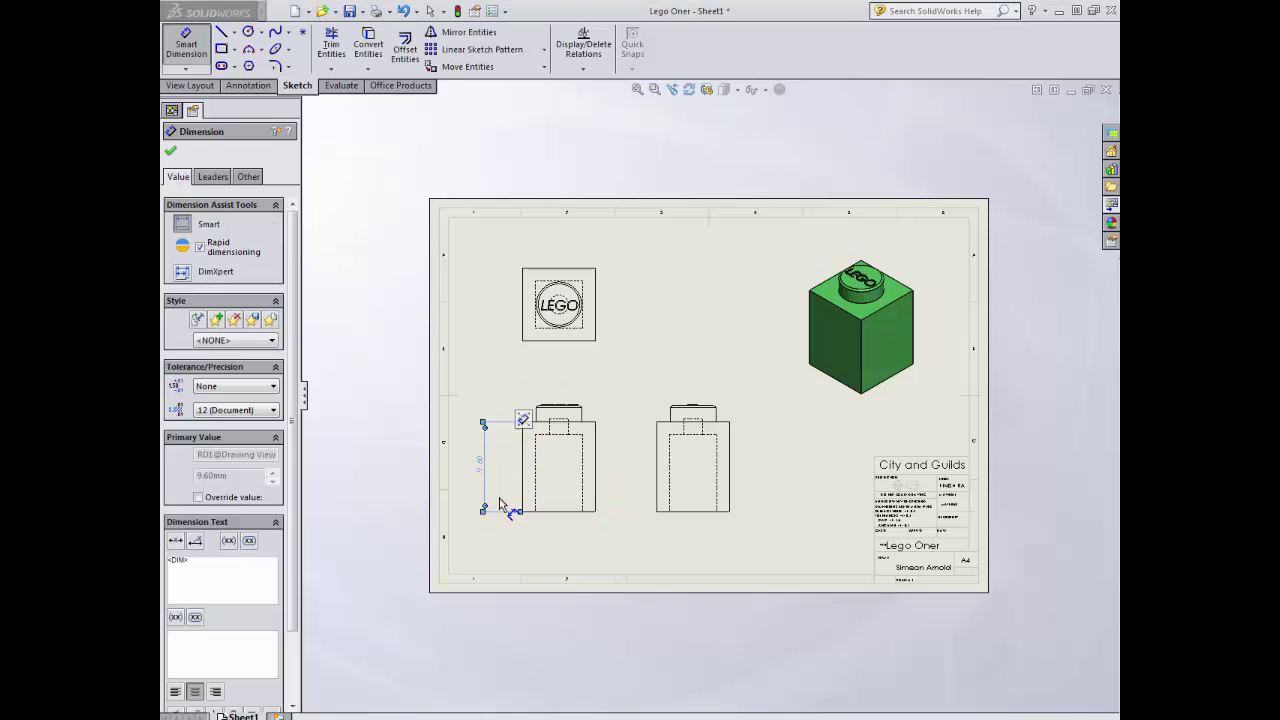
{"action": "scroll", "coordinate": [565, 500], "scroll_direction": "down", "scroll_amount": 5}
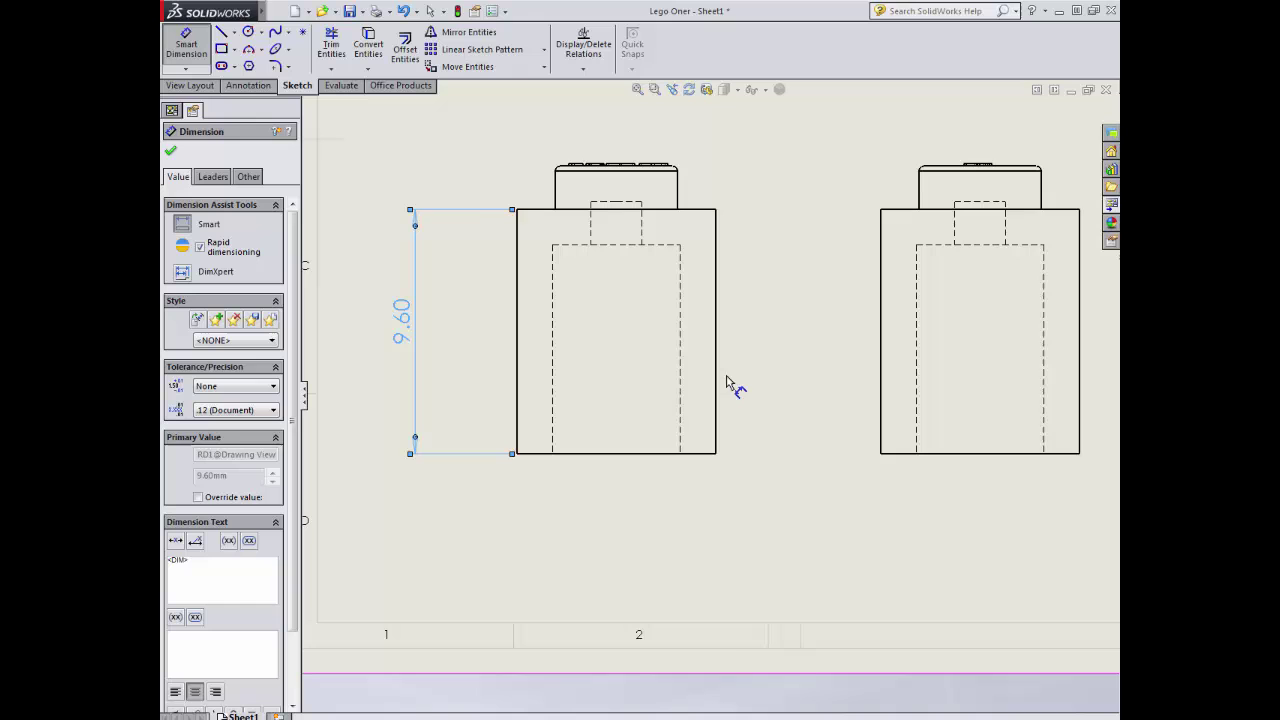
{"action": "left_click", "coordinate": [621, 456]}
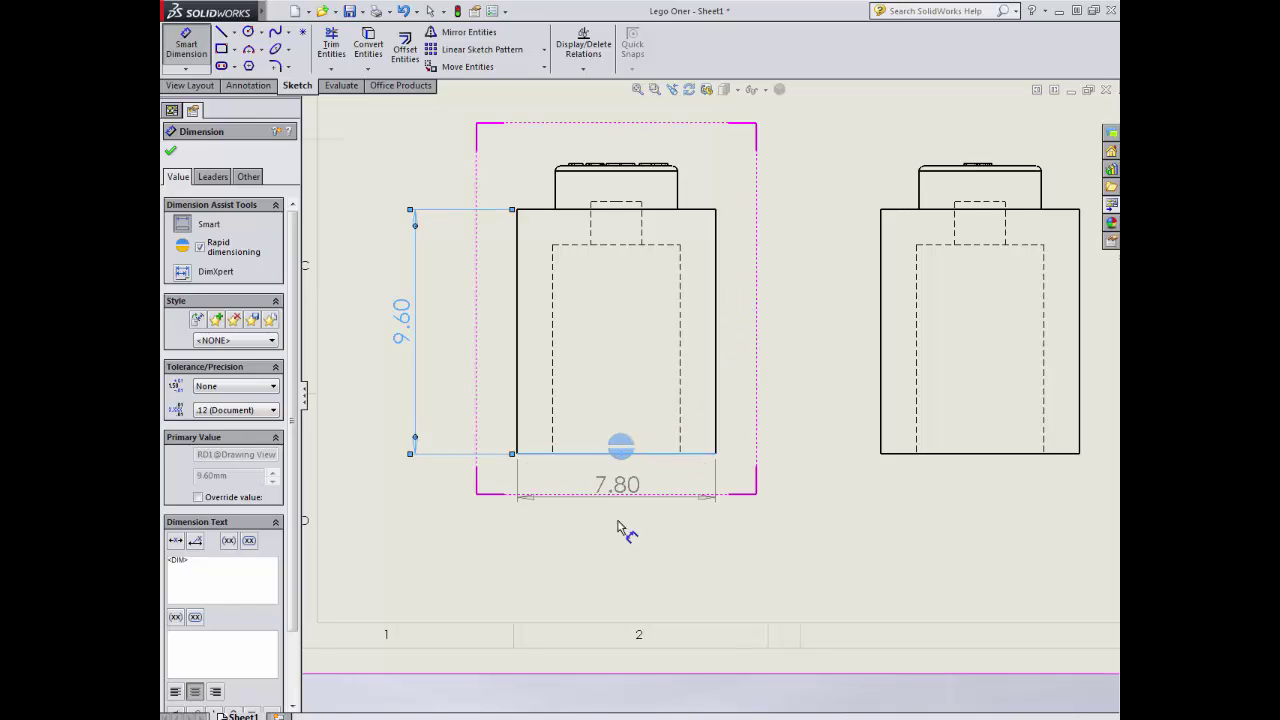
{"action": "left_click", "coordinate": [616, 549]}
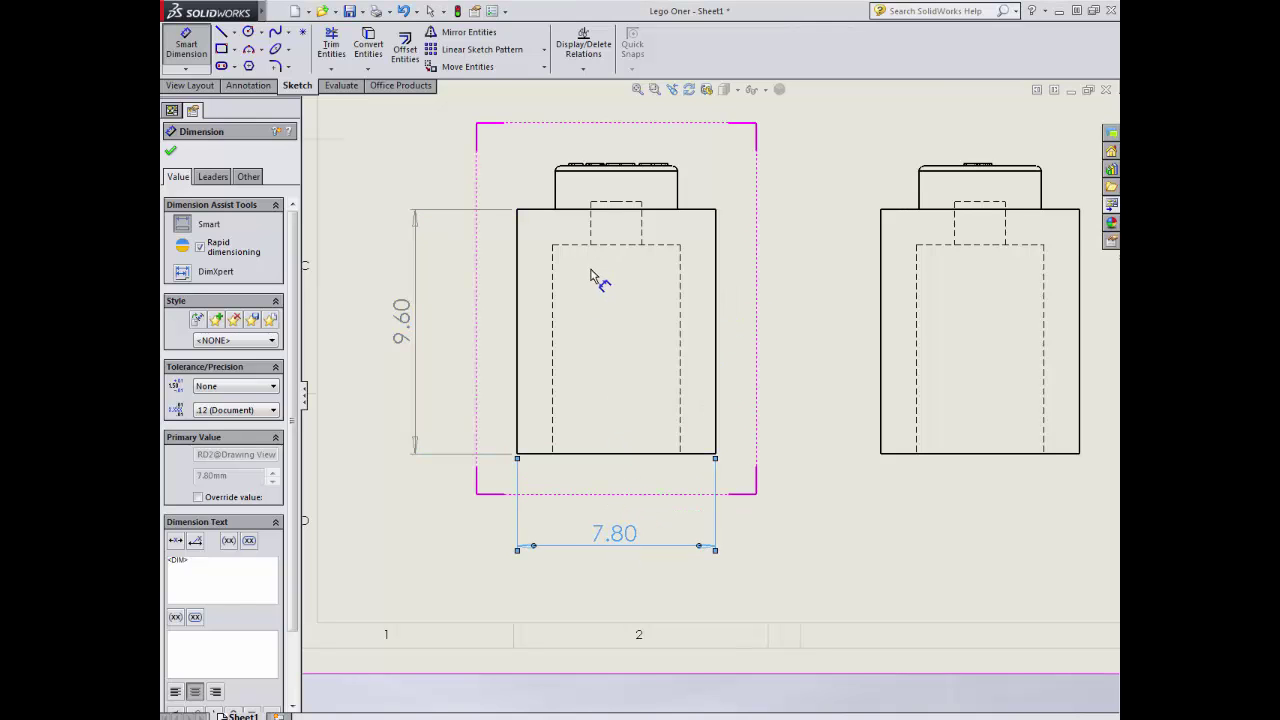
{"action": "scroll", "coordinate": [694, 275], "scroll_direction": "down", "scroll_amount": 4}
{"action": "scroll", "coordinate": [690, 278], "scroll_direction": "down", "scroll_amount": 2}
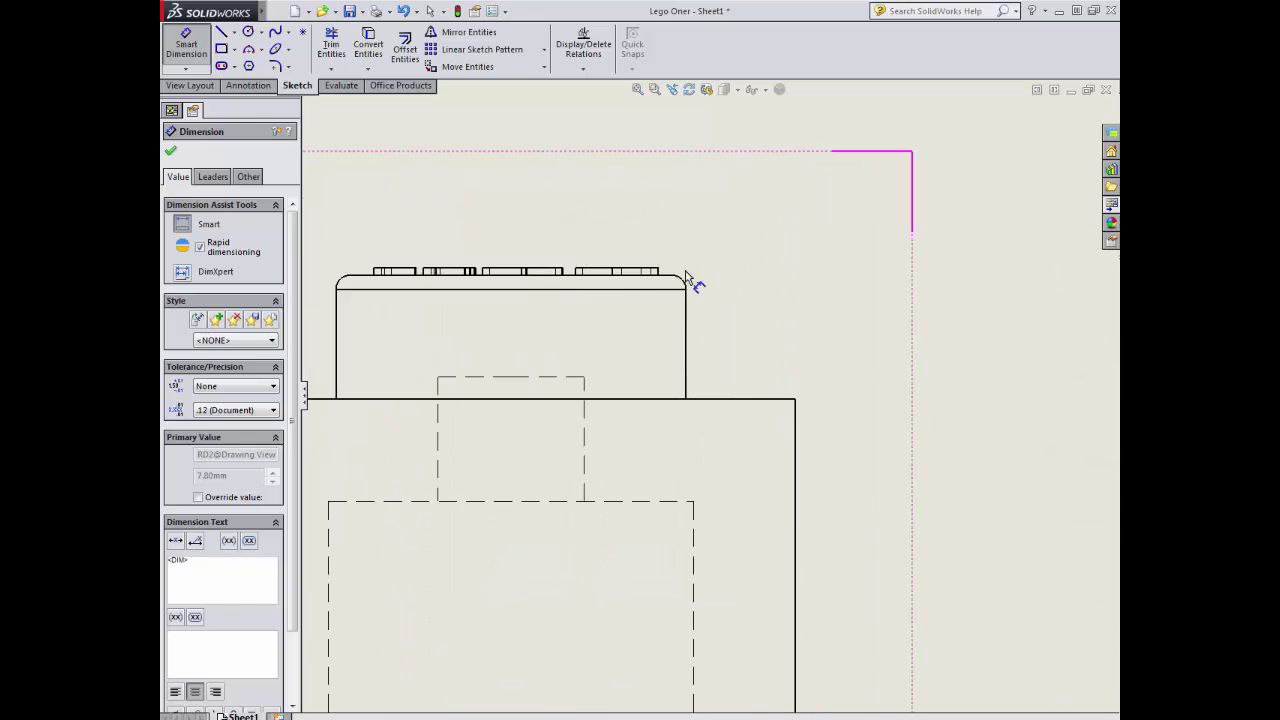
{"action": "left_click", "coordinate": [681, 282]}
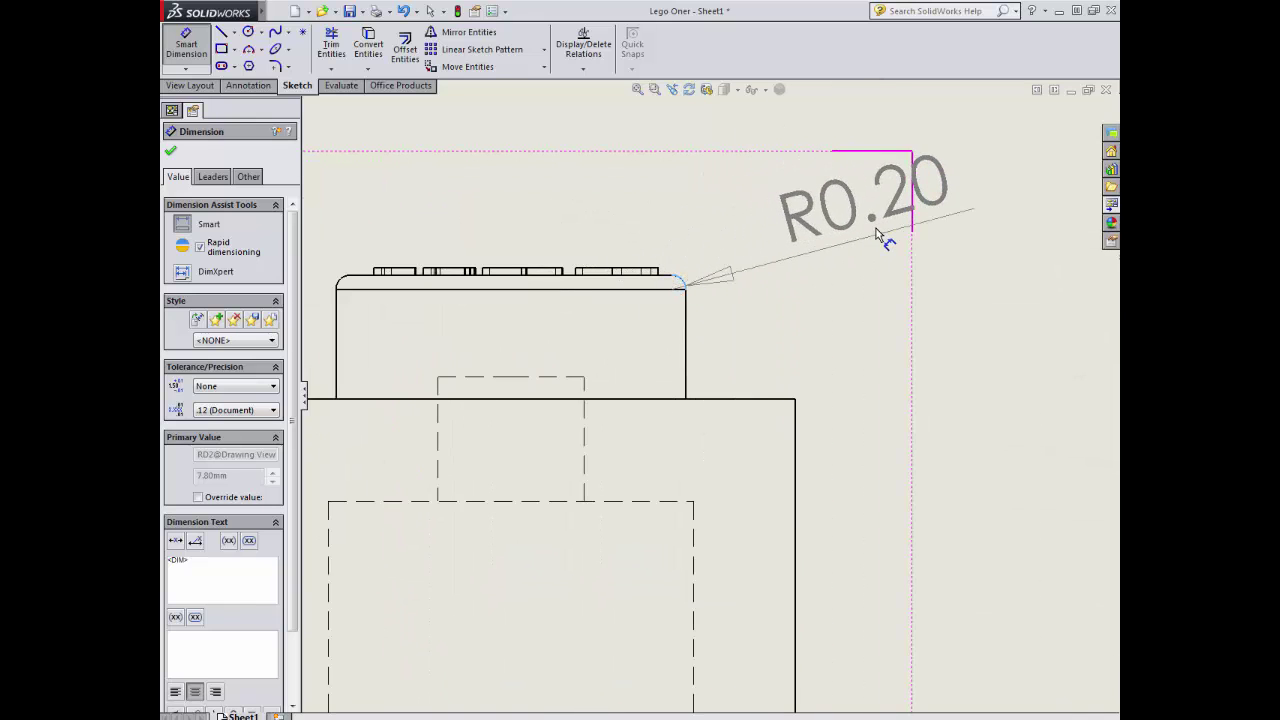
{"action": "left_click", "coordinate": [876, 238]}
{"action": "scroll", "coordinate": [786, 318], "scroll_direction": "up", "scroll_amount": 5}
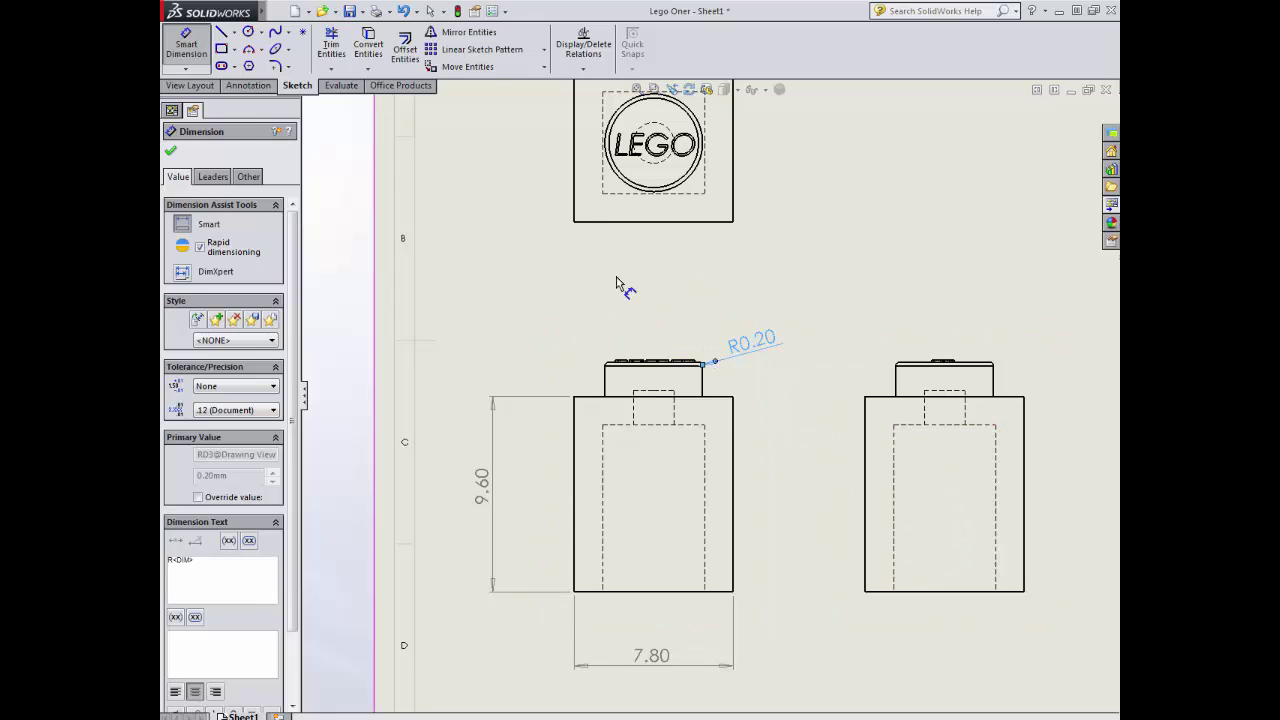
{"action": "scroll", "coordinate": [726, 337], "scroll_direction": "down", "scroll_amount": 3}
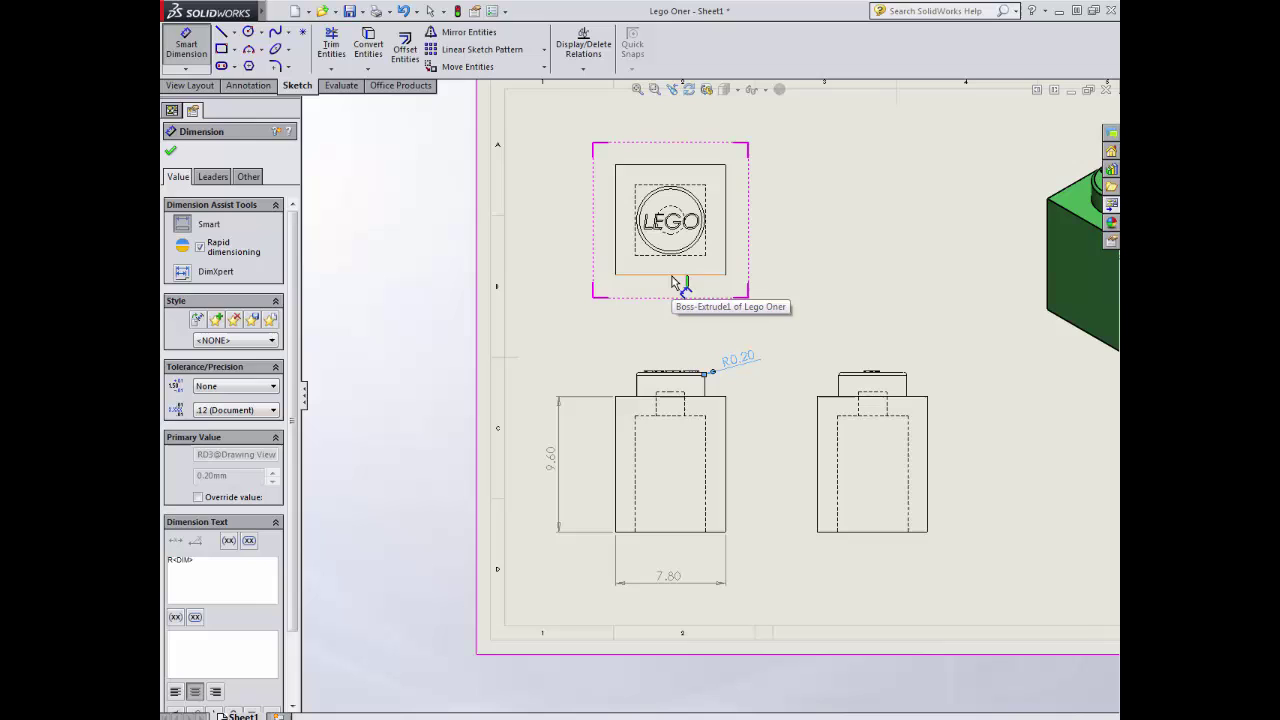
- Add a 7.80 height and Ø4.80 and Ø4.40 stud diameters to the top view
{"action": "left_click", "coordinate": [616, 220]}
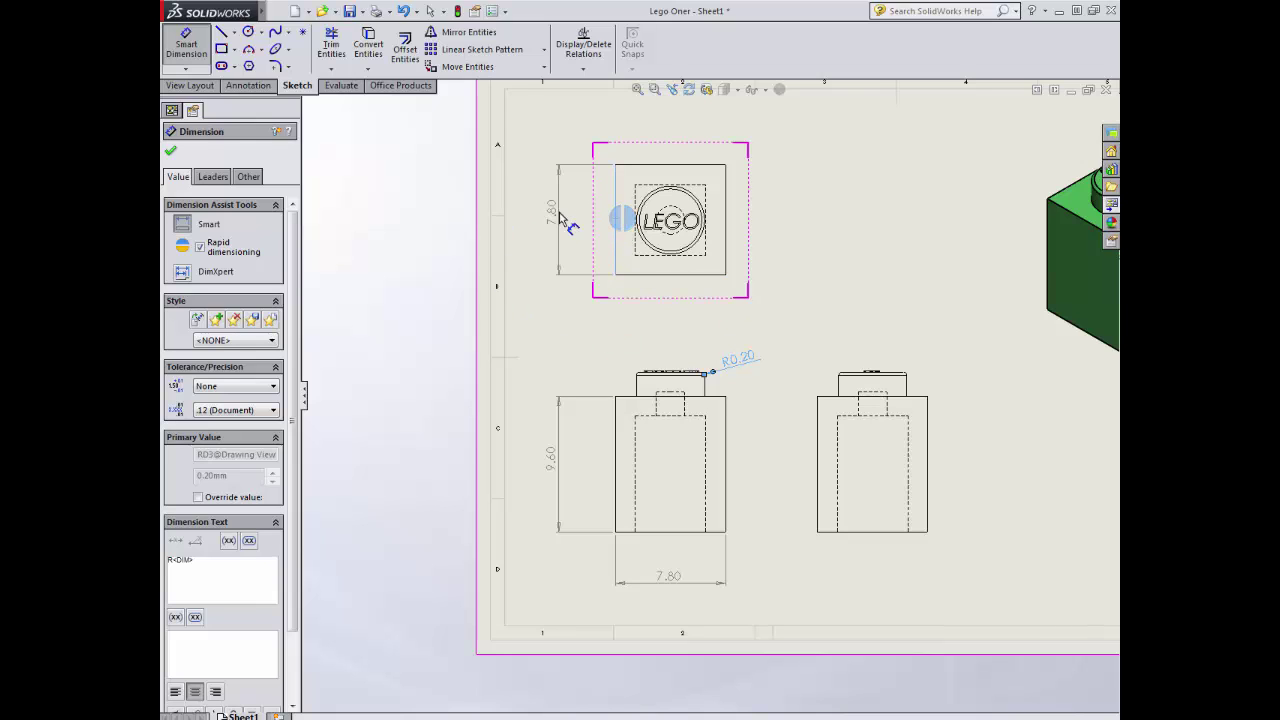
{"action": "left_click", "coordinate": [552, 212]}
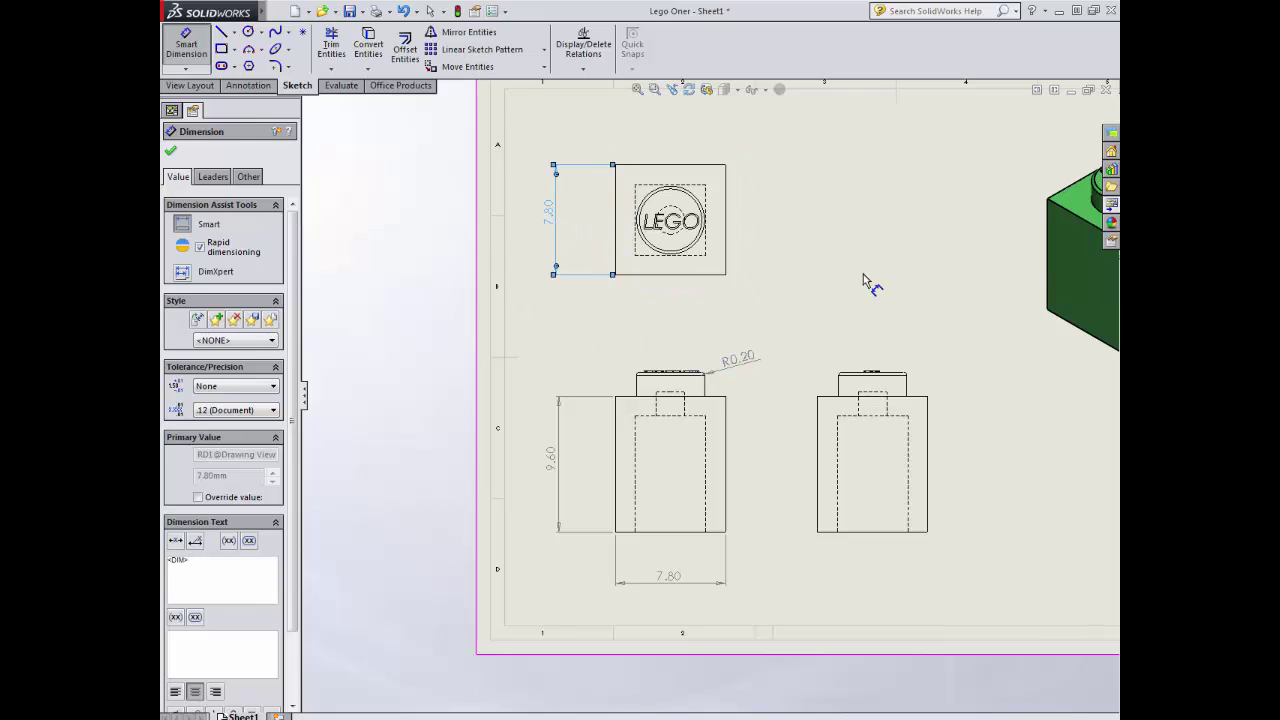
{"action": "scroll", "coordinate": [737, 206], "scroll_direction": "down", "scroll_amount": 3}
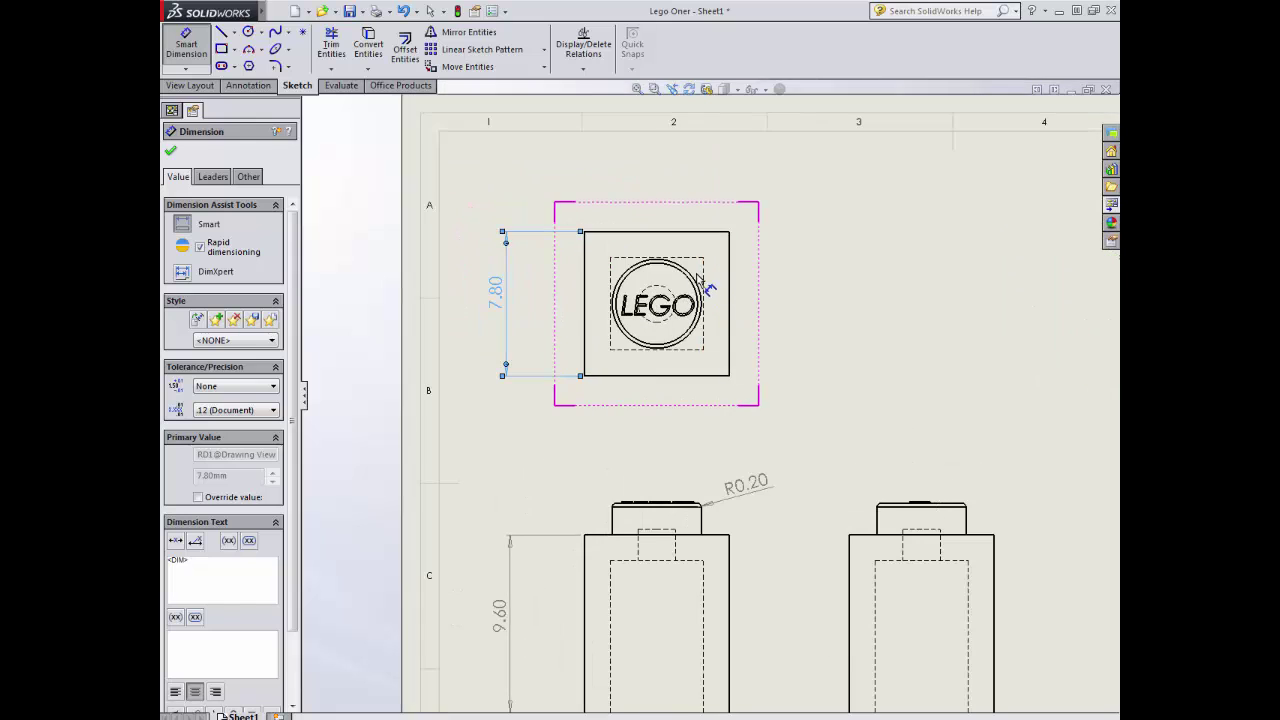
{"action": "left_click", "coordinate": [697, 283]}
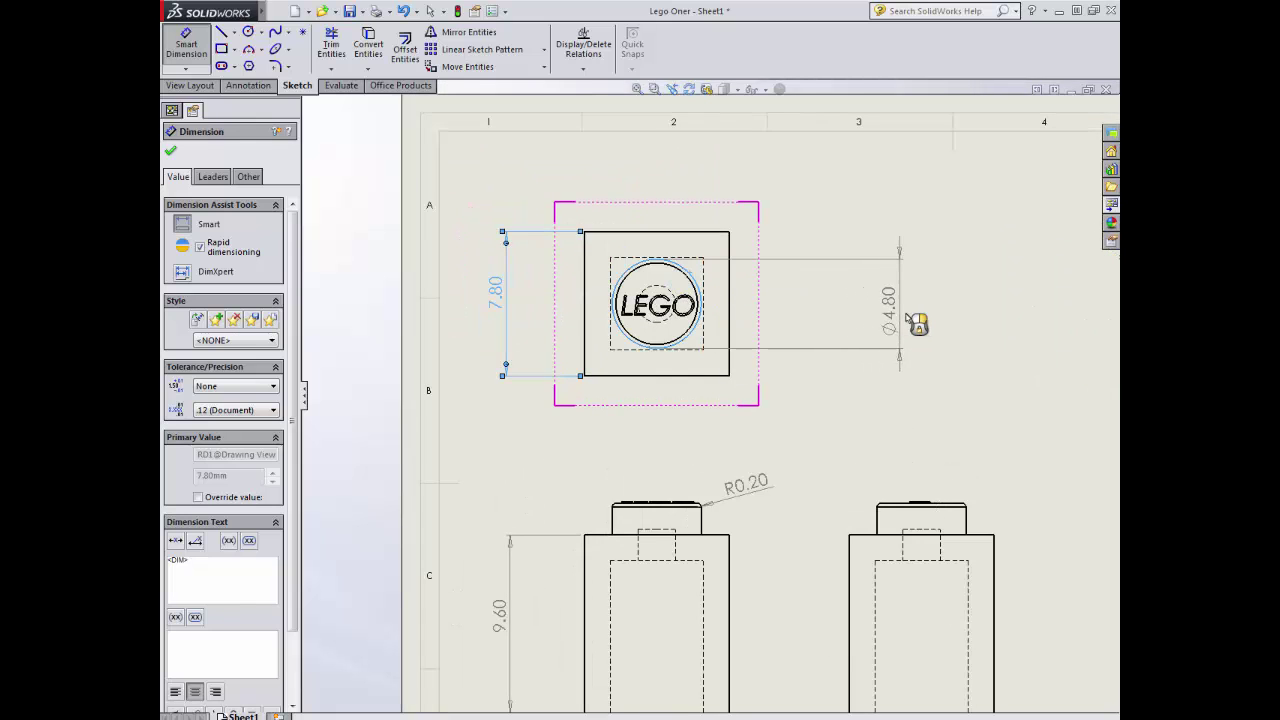
{"action": "left_click", "coordinate": [916, 322]}
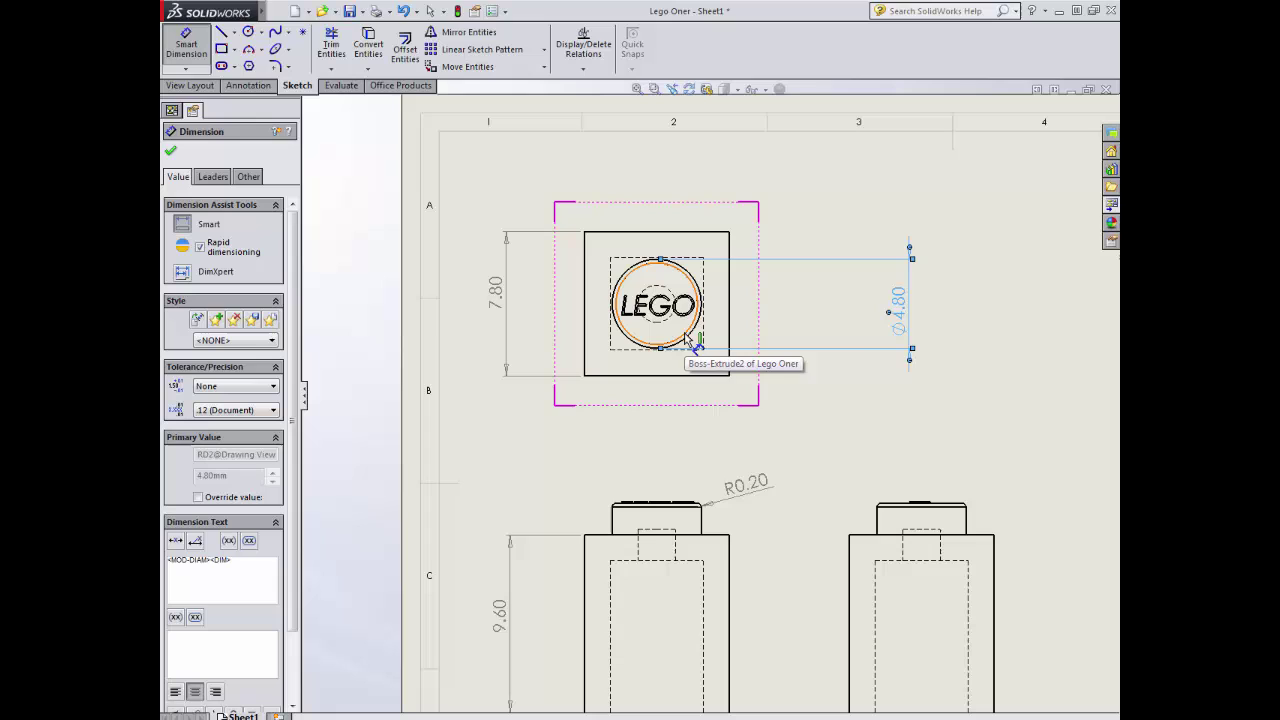
{"action": "left_click", "coordinate": [692, 336]}
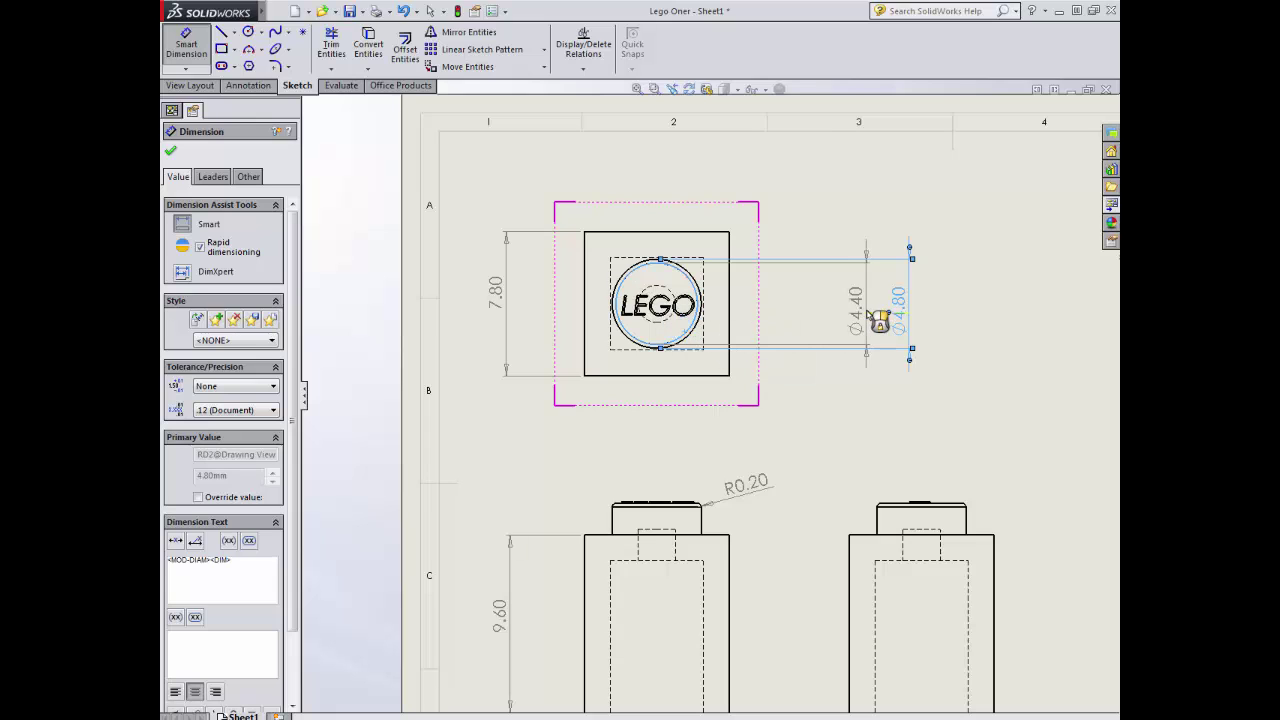
{"action": "left_click", "coordinate": [878, 320]}
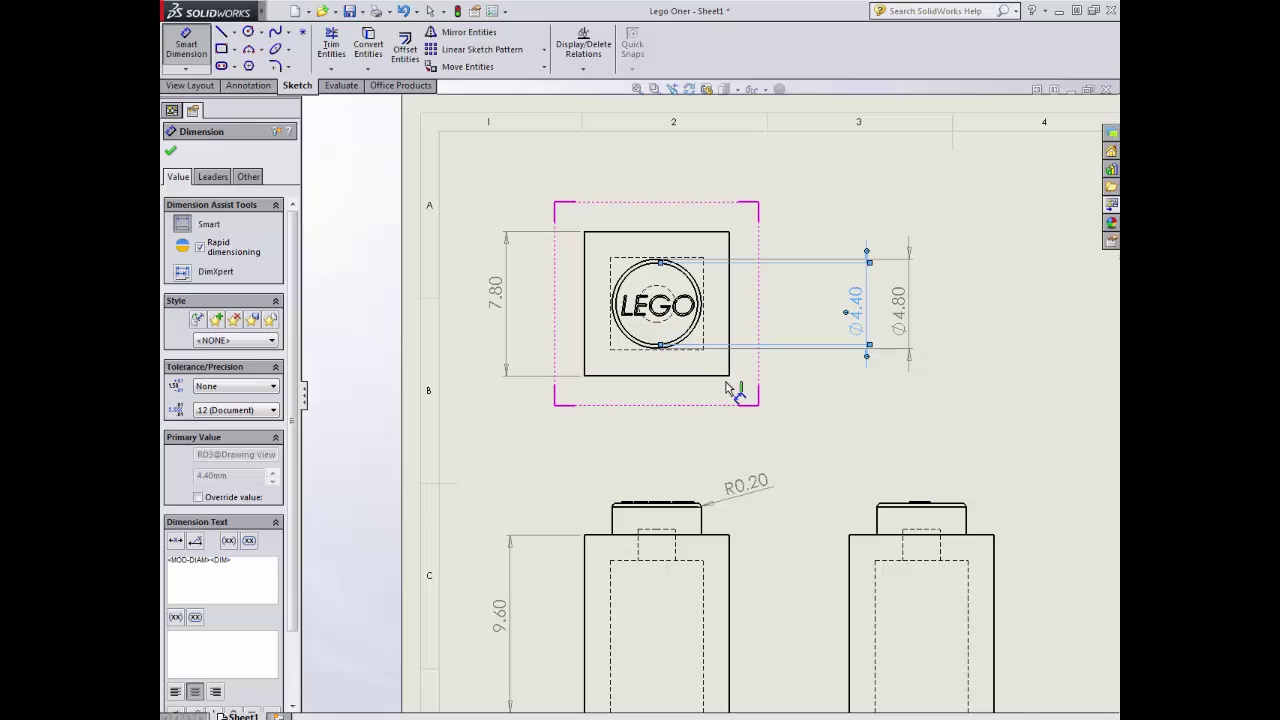
{"action": "scroll", "coordinate": [940, 575], "scroll_direction": "down", "scroll_amount": 2}
{"action": "scroll", "coordinate": [857, 528], "scroll_direction": "down", "scroll_amount": 2}
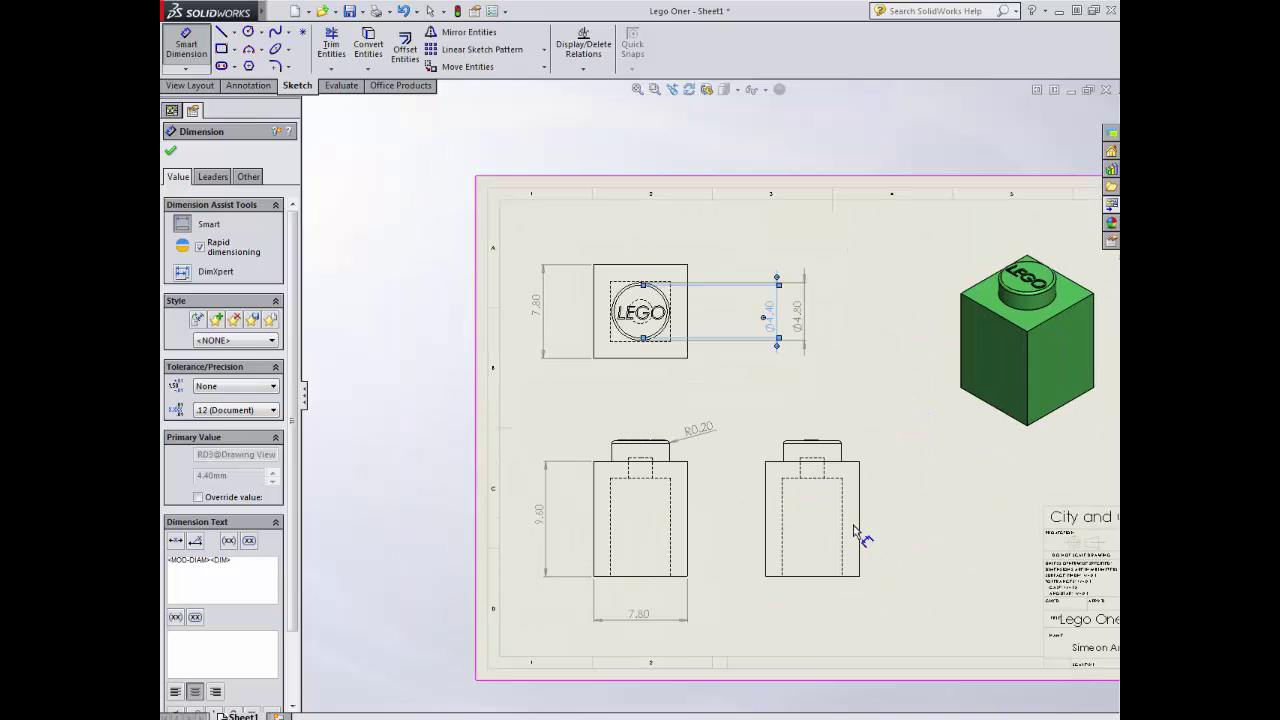
{"action": "scroll", "coordinate": [849, 528], "scroll_direction": "up", "scroll_amount": 2}
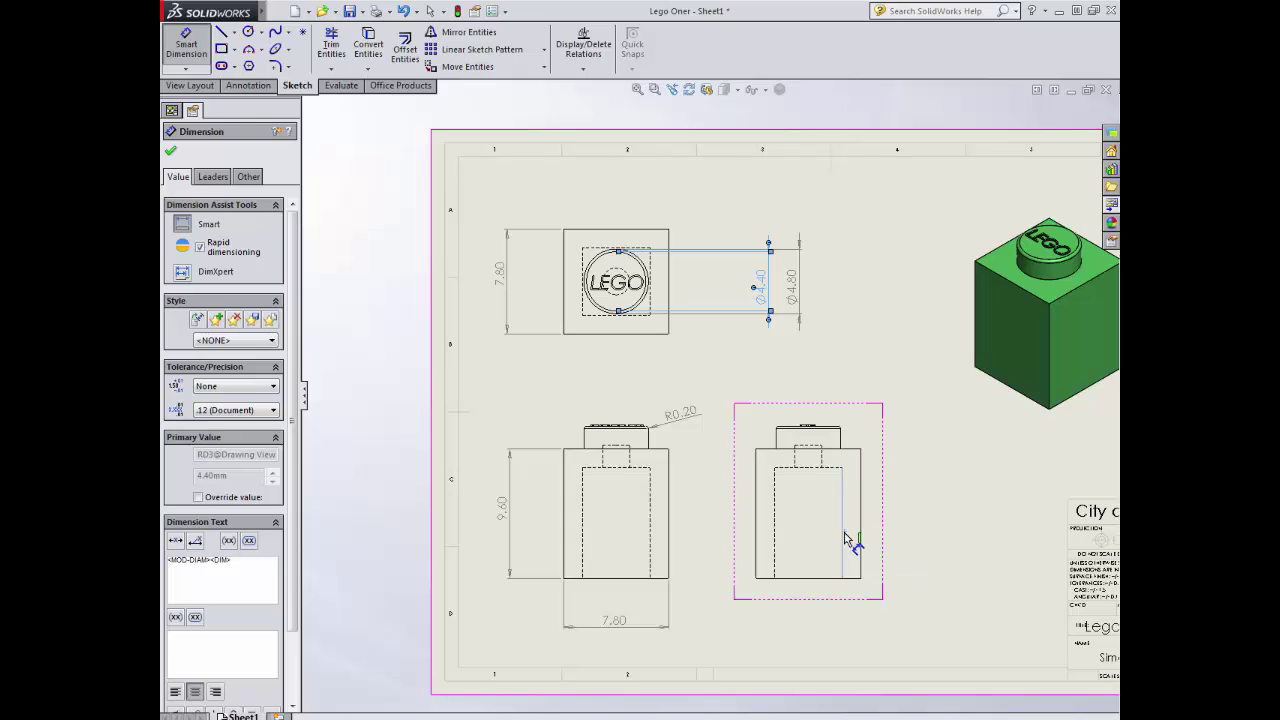
{"action": "left_click", "coordinate": [843, 538]}
- Place a 1.40 dimension below the side view and a 0.10 stud dimension
{"action": "left_click", "coordinate": [848, 628]}
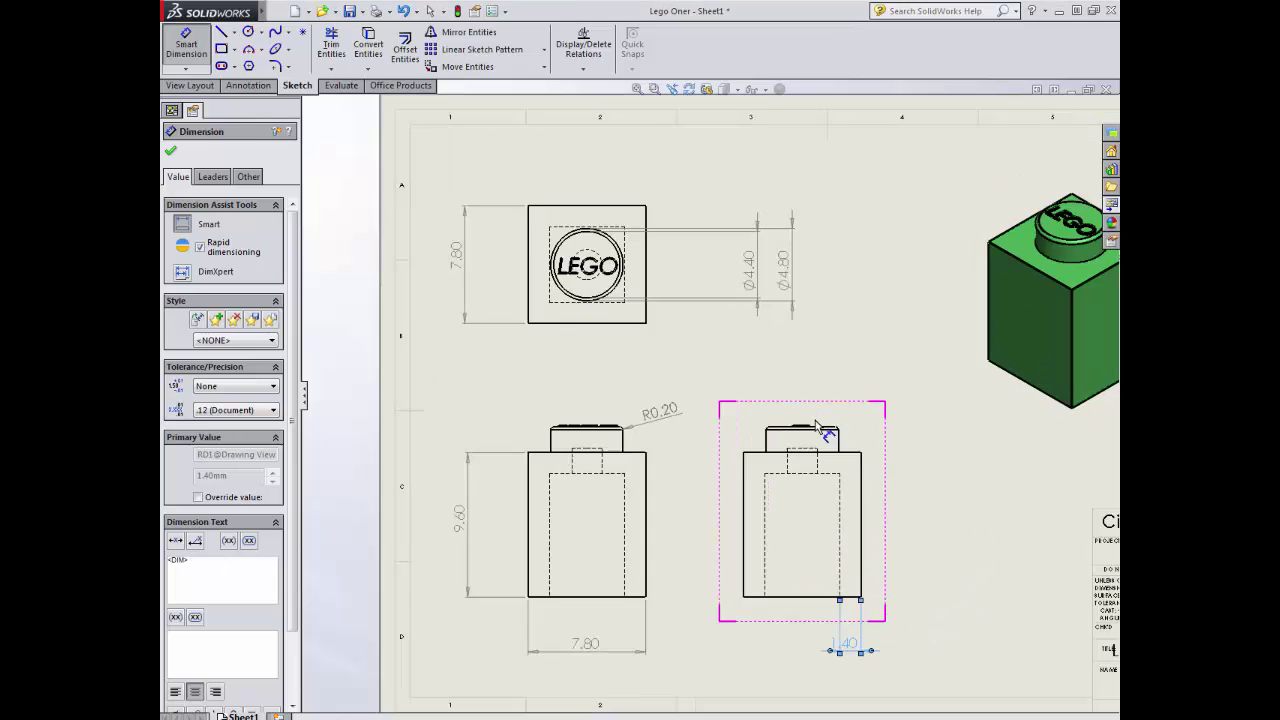
{"action": "scroll", "coordinate": [820, 434], "scroll_direction": "down", "scroll_amount": 8}
{"action": "scroll", "coordinate": [725, 388], "scroll_direction": "up", "scroll_amount": 1}
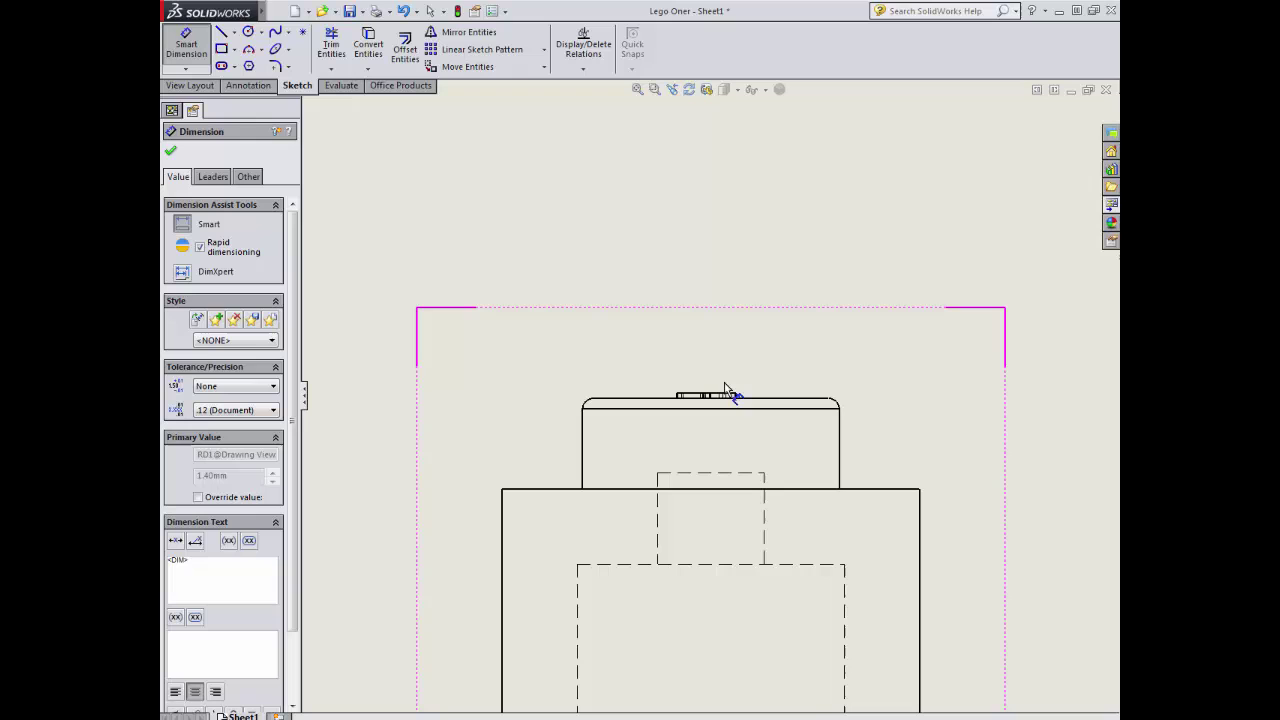
{"action": "left_click", "coordinate": [717, 396]}
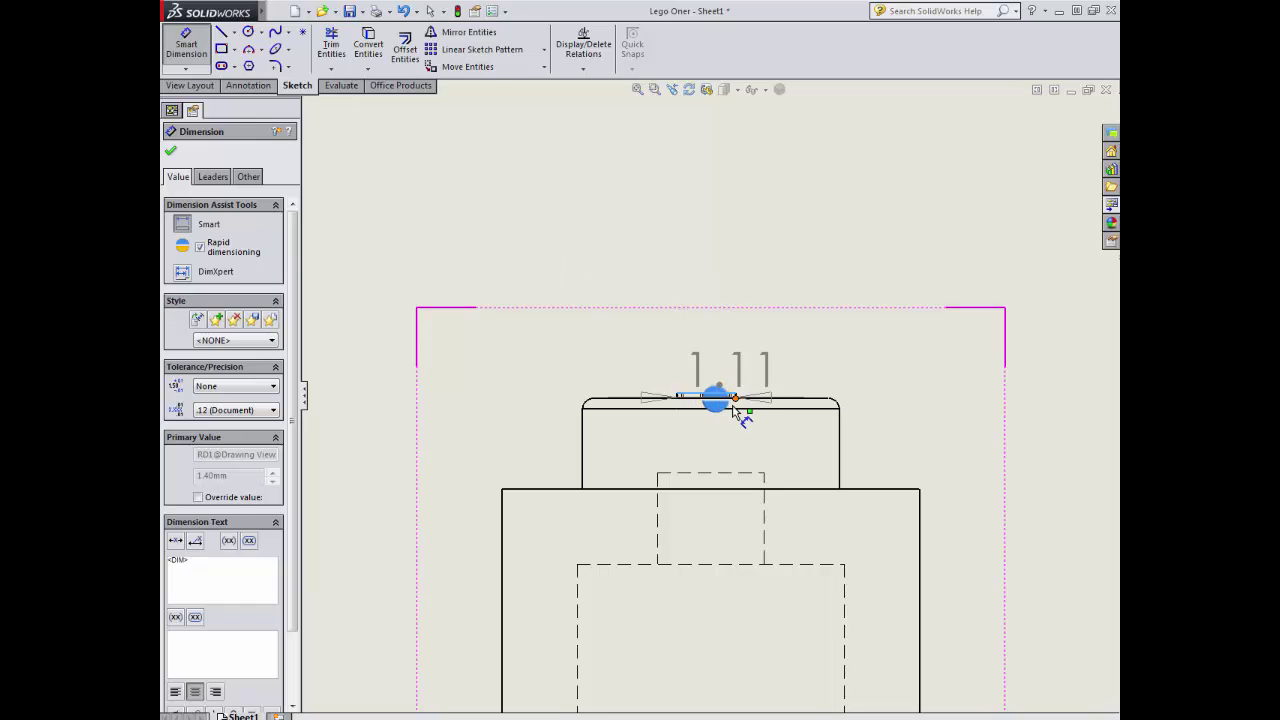
{"action": "left_click", "coordinate": [836, 404]}
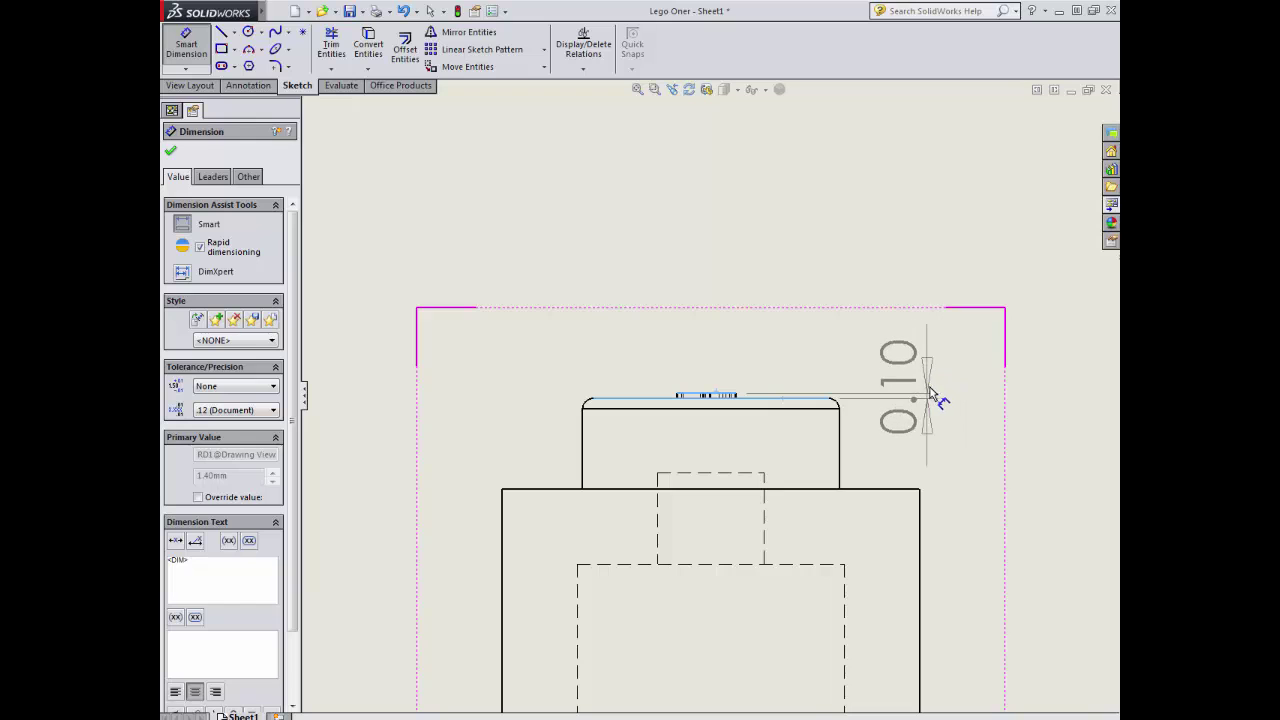
{"action": "left_click", "coordinate": [957, 394]}
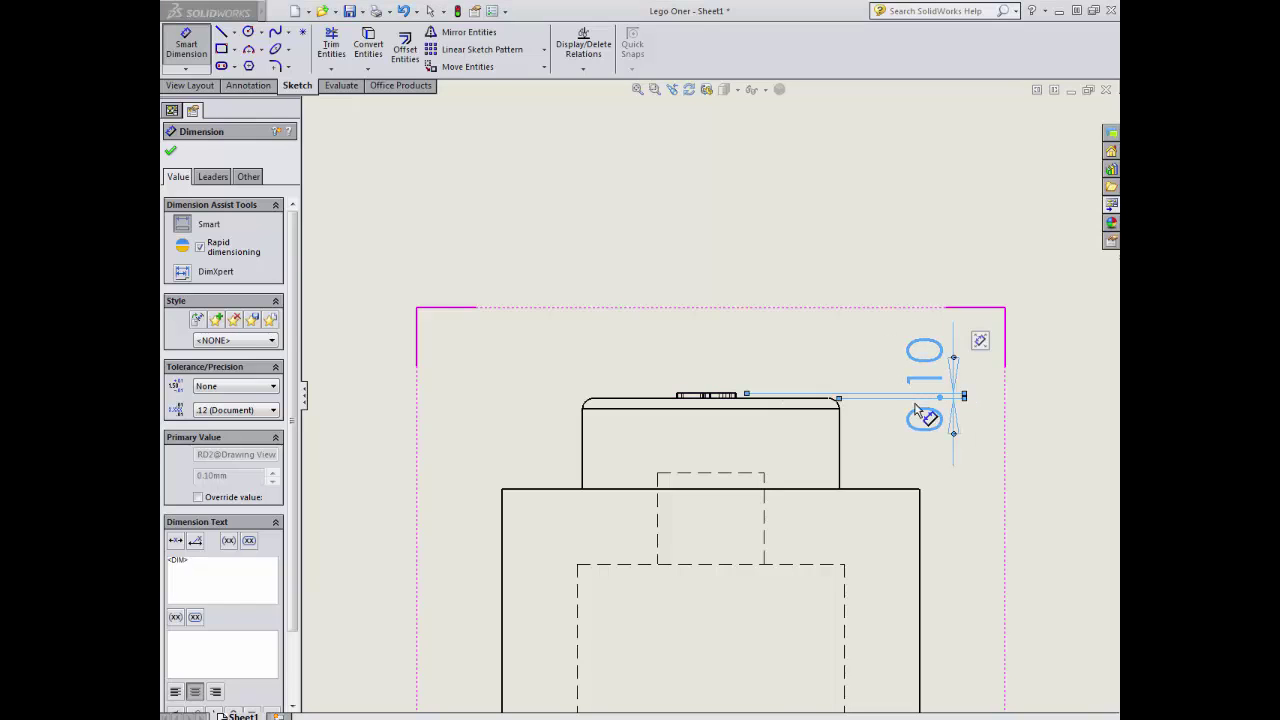
{"action": "scroll", "coordinate": [745, 414], "scroll_direction": "up", "scroll_amount": 1}
{"action": "scroll", "coordinate": [630, 425], "scroll_direction": "up", "scroll_amount": 1}
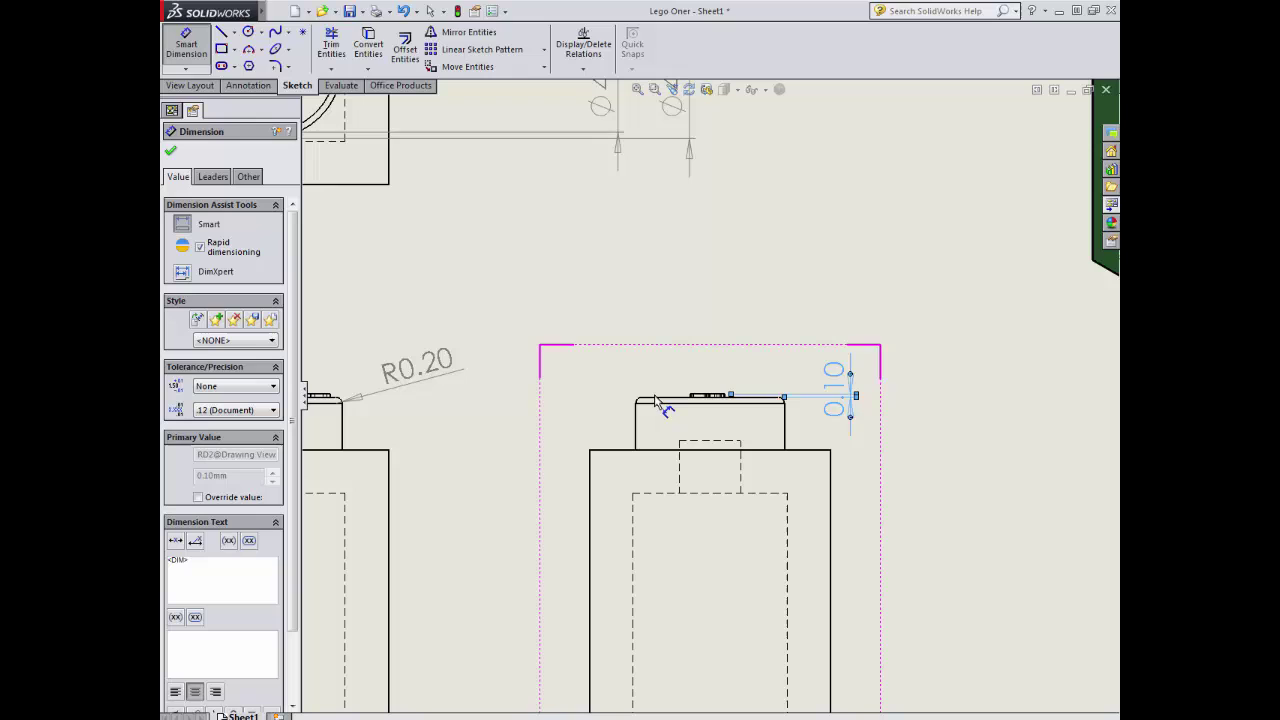
- Delete a stray 0.20 dimension and add the 1.70 stud height dimension
{"action": "left_click", "coordinate": [658, 400]}
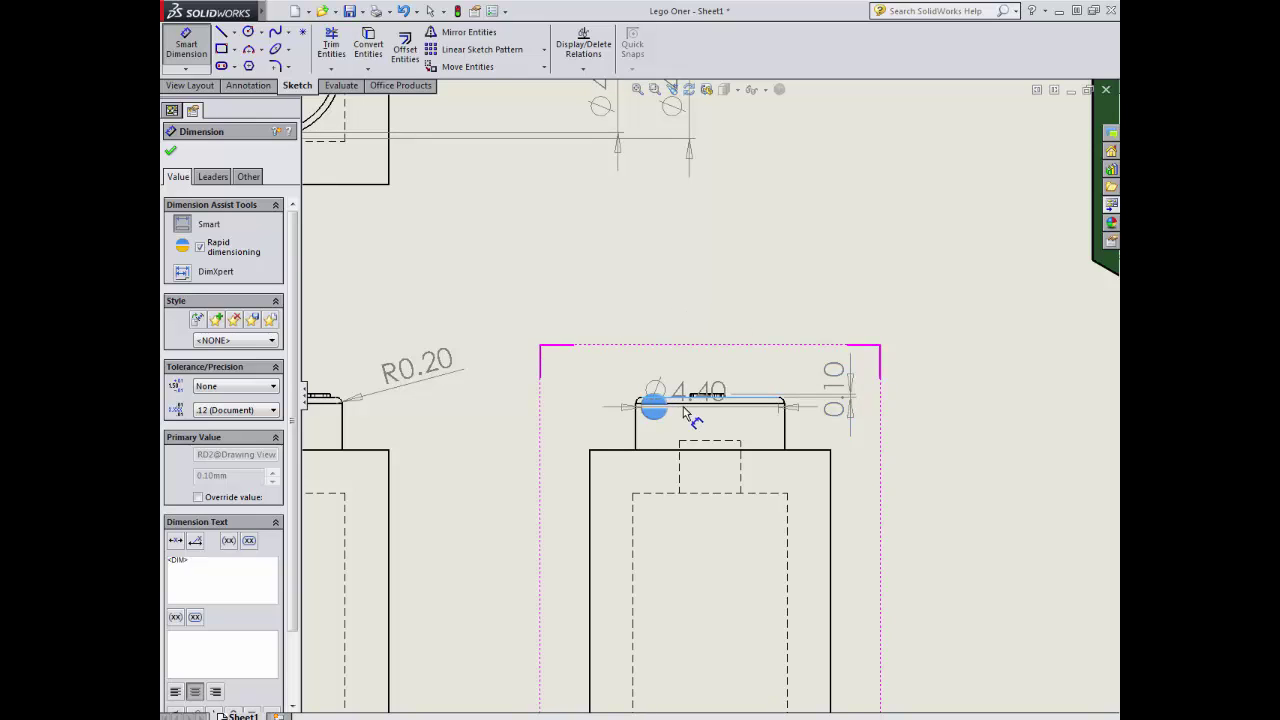
{"action": "left_click", "coordinate": [570, 405]}
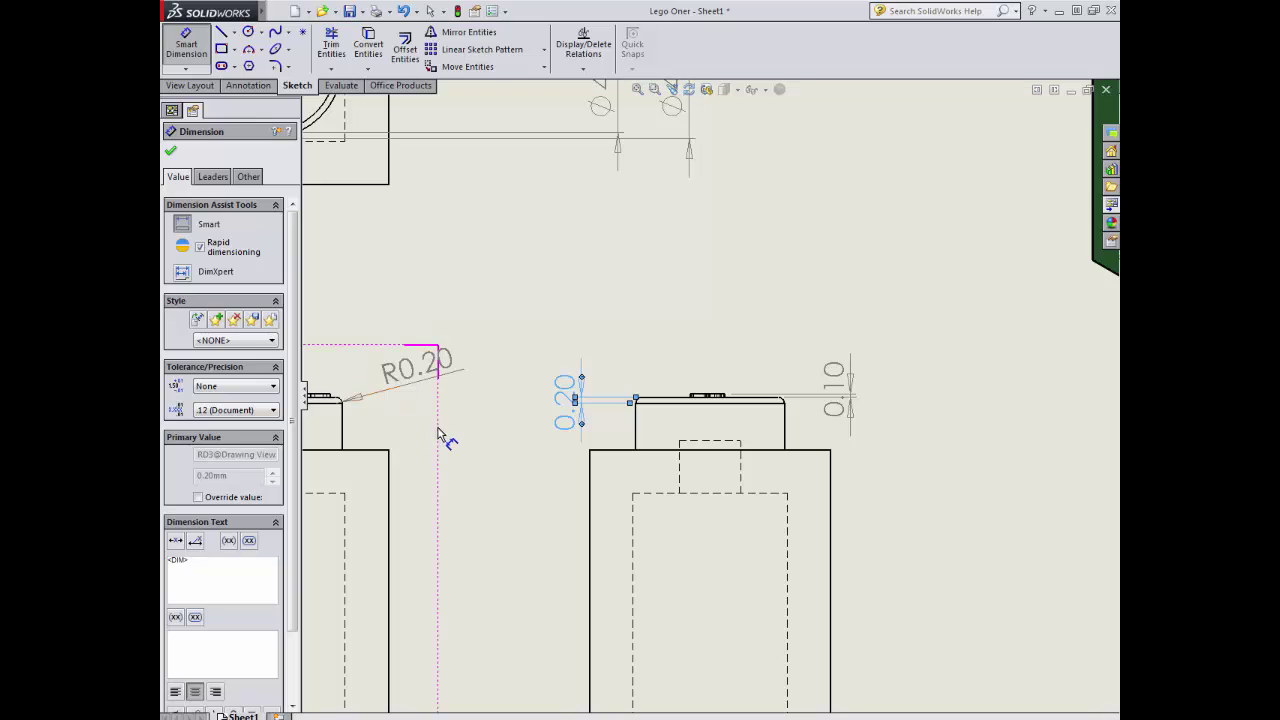
{"action": "key", "text": "Delete"}
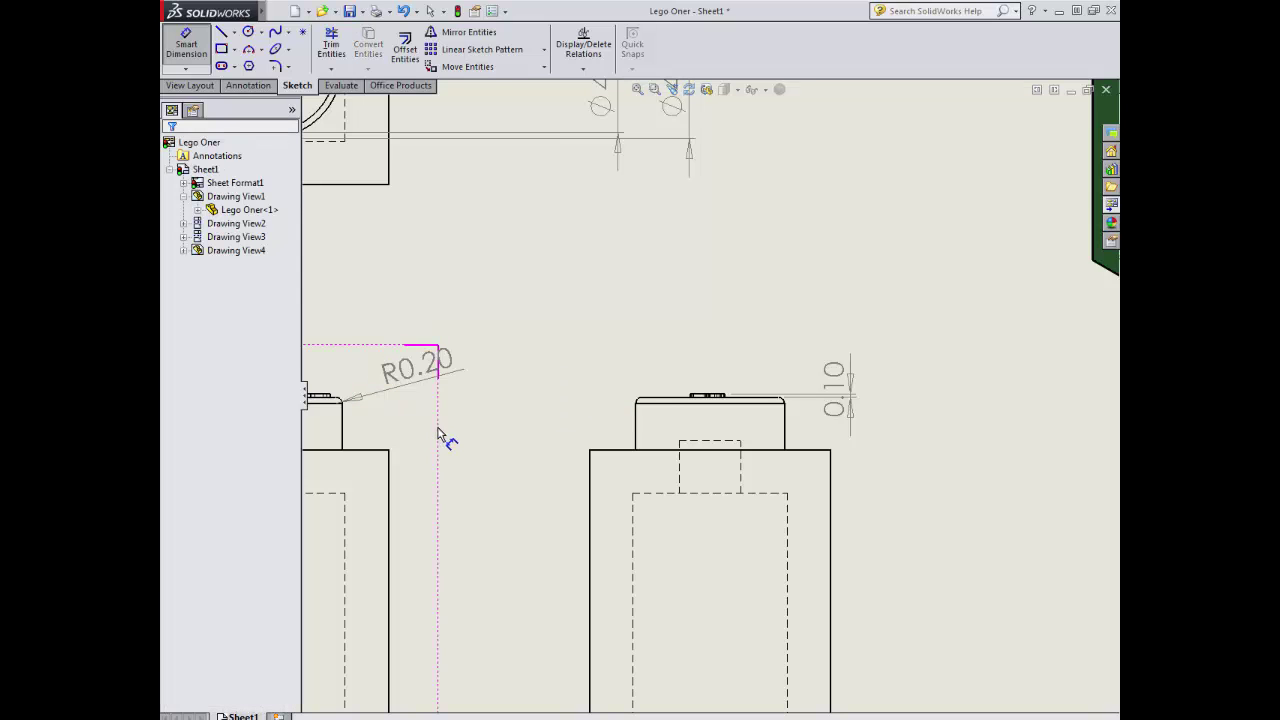
{"action": "left_click", "coordinate": [652, 400]}
{"action": "left_click", "coordinate": [640, 452]}
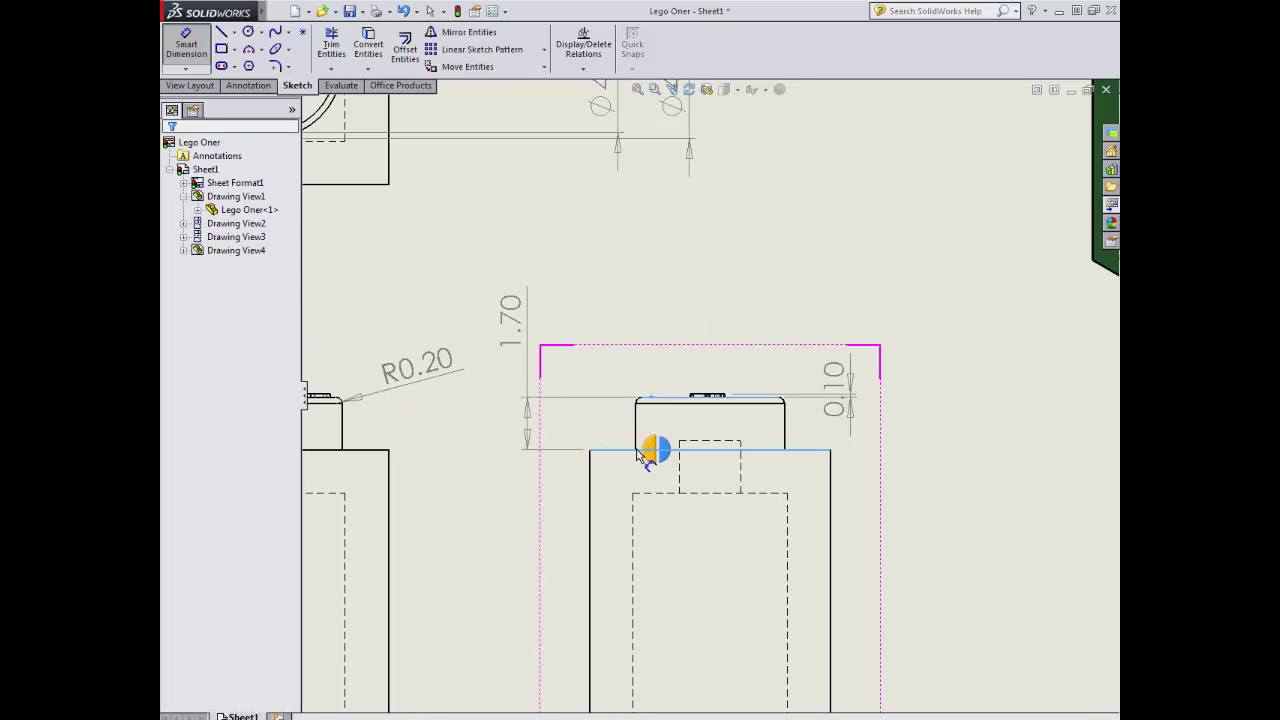
{"action": "left_click", "coordinate": [524, 438]}
{"action": "scroll", "coordinate": [540, 455], "scroll_direction": "up", "scroll_amount": 2}
{"action": "scroll", "coordinate": [547, 474], "scroll_direction": "up", "scroll_amount": 2}
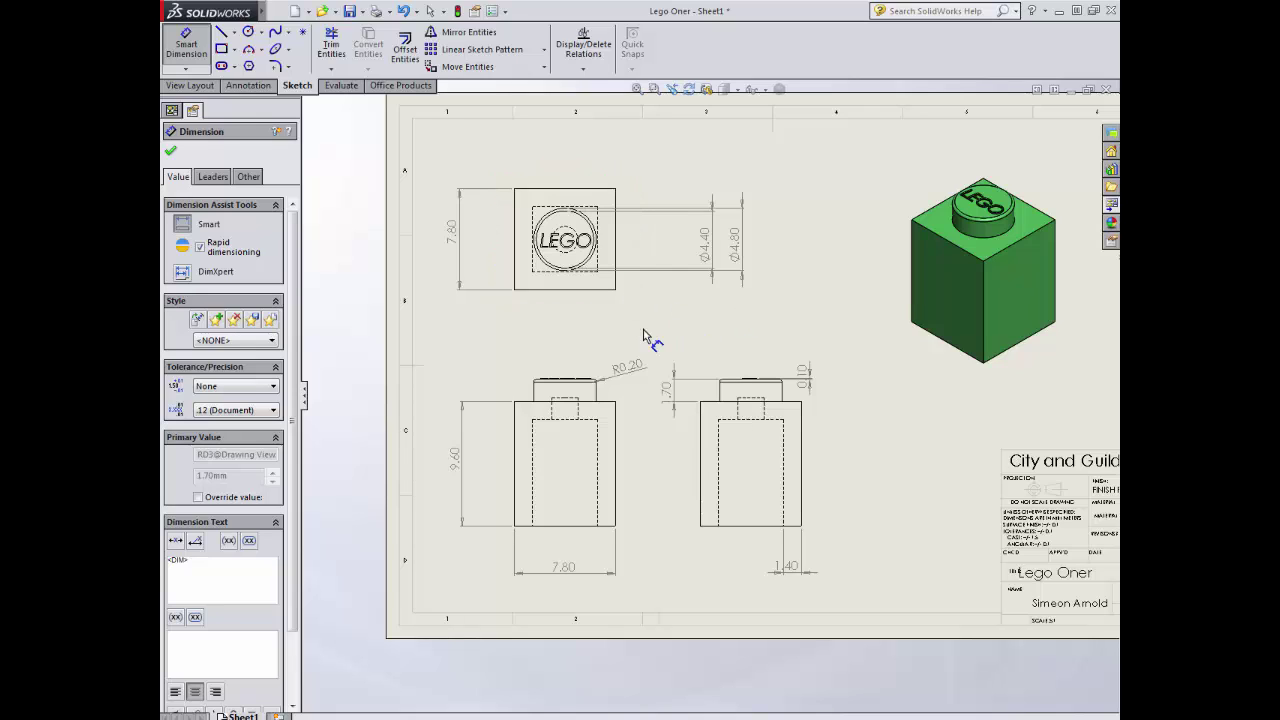
- Add vertical centerlines through the front and side views
{"action": "left_click", "coordinate": [171, 153]}
{"action": "left_click", "coordinate": [249, 86]}
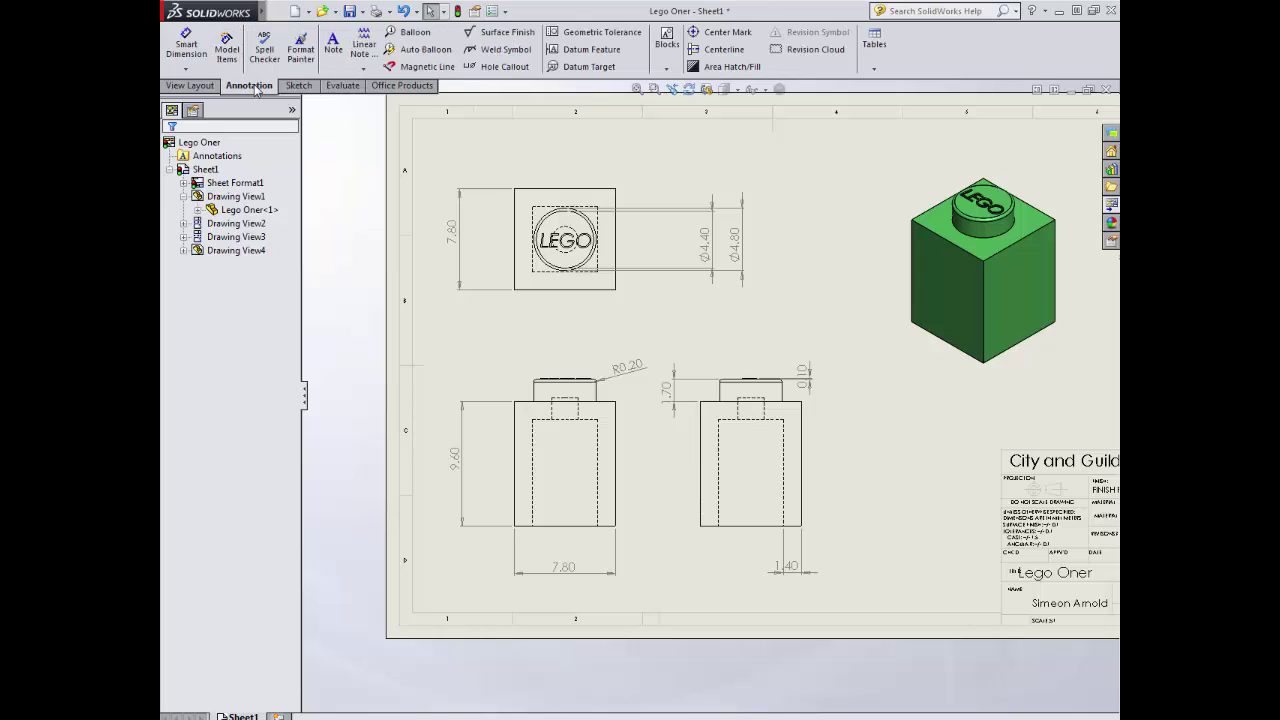
{"action": "left_click", "coordinate": [724, 50]}
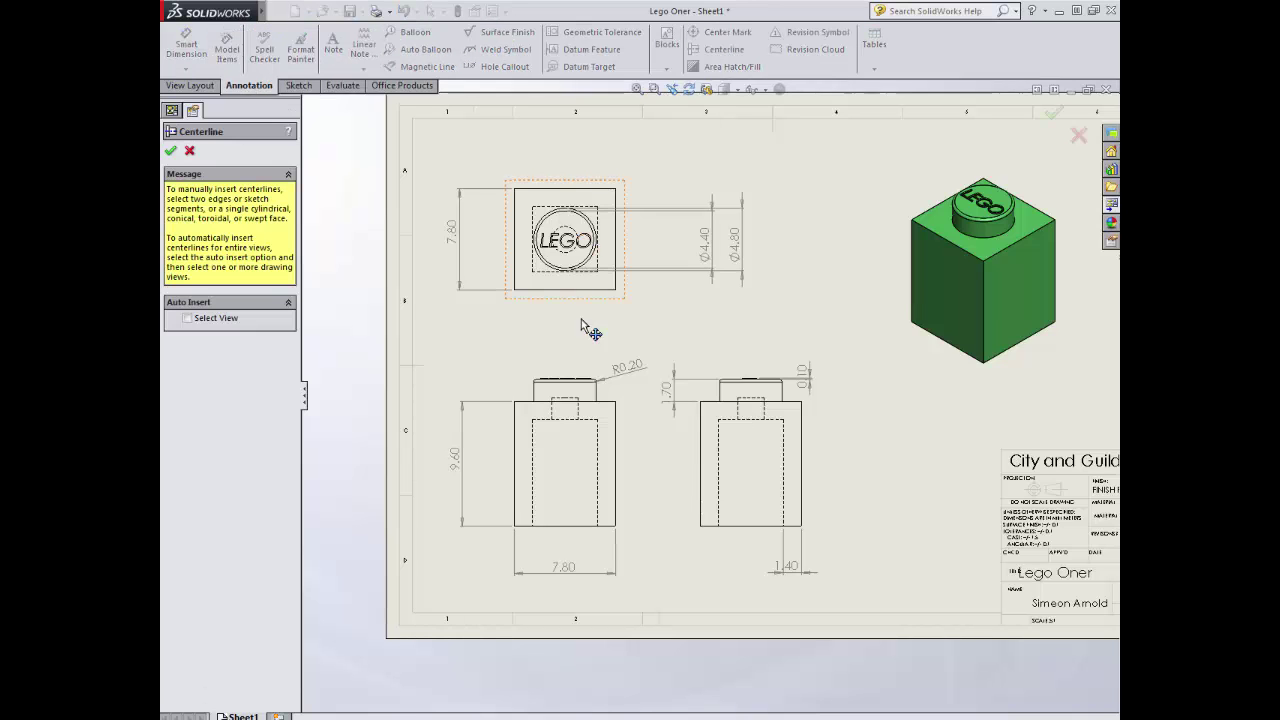
{"action": "scroll", "coordinate": [580, 390], "scroll_direction": "down", "scroll_amount": 3}
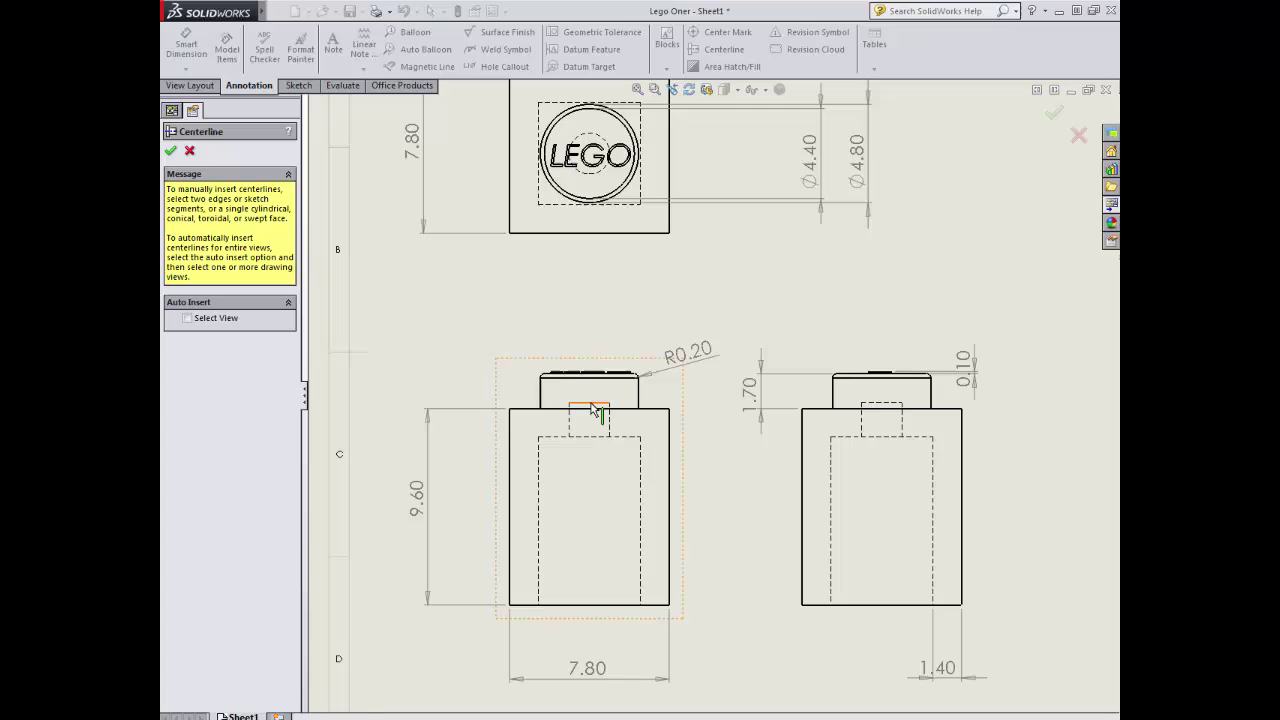
{"action": "left_click", "coordinate": [509, 517]}
{"action": "left_click", "coordinate": [669, 515]}
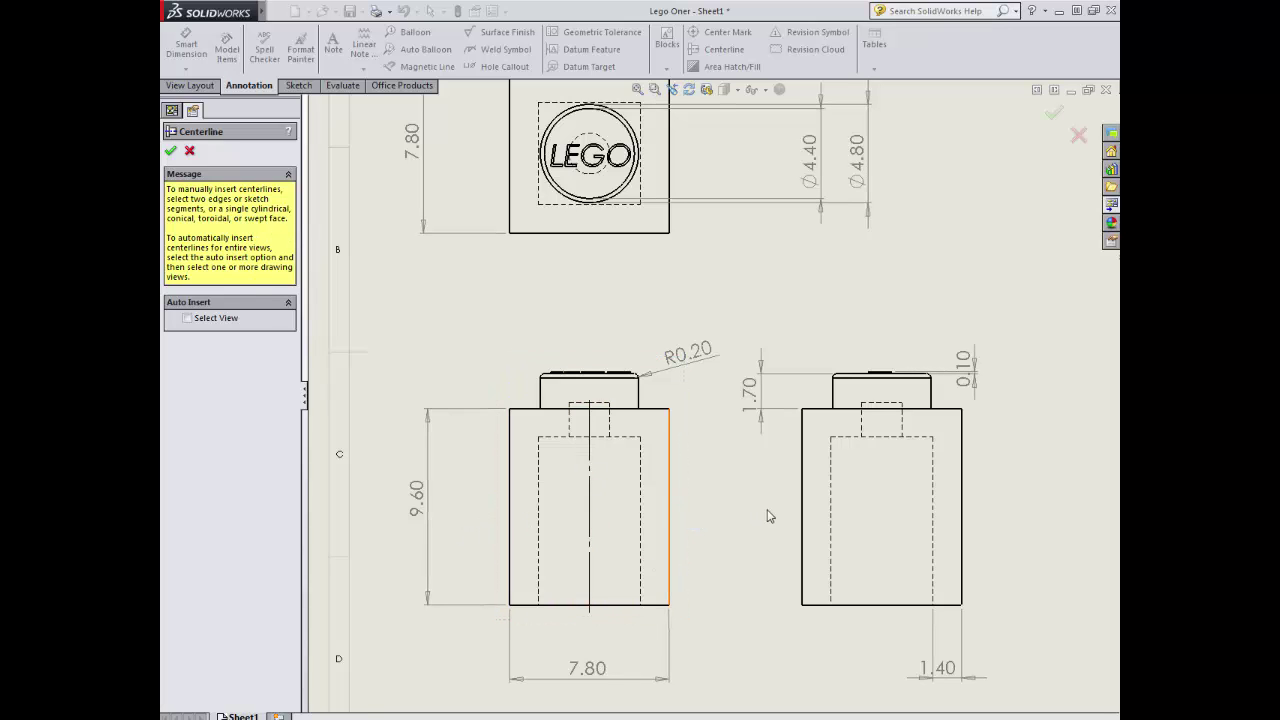
{"action": "left_click", "coordinate": [802, 518]}
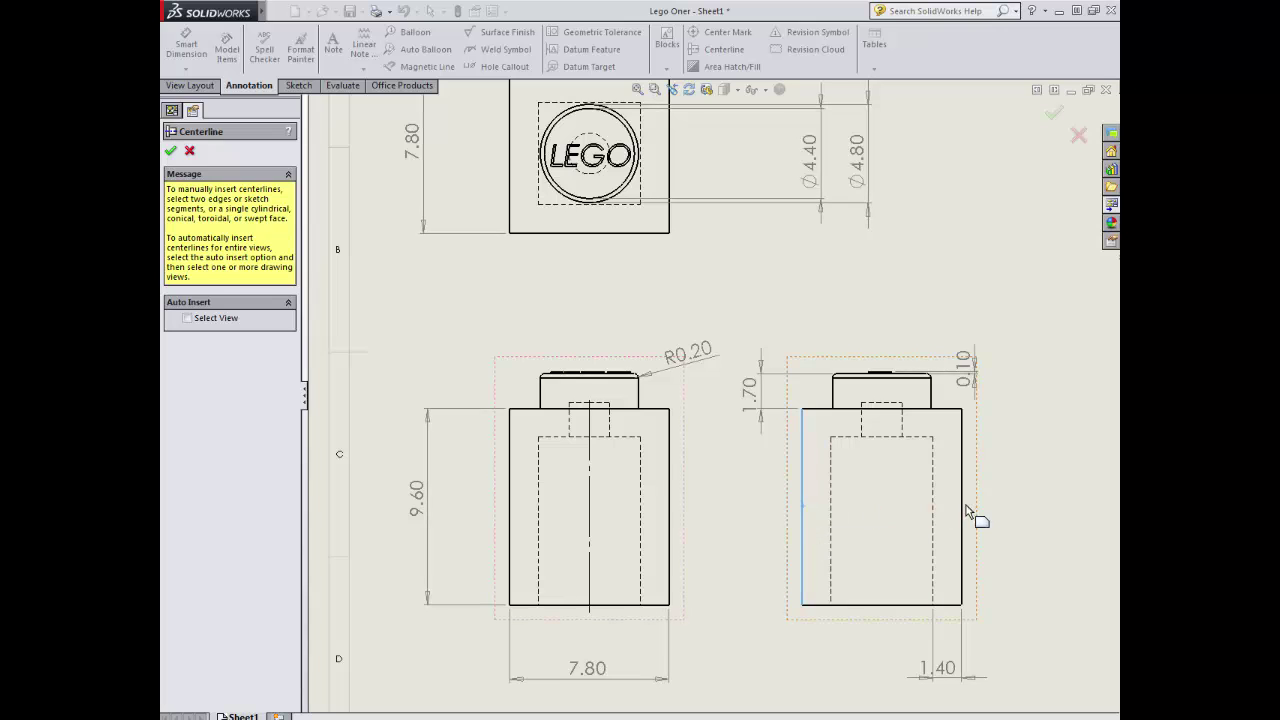
{"action": "left_click", "coordinate": [962, 514]}
{"action": "scroll", "coordinate": [622, 341], "scroll_direction": "down", "scroll_amount": 3}
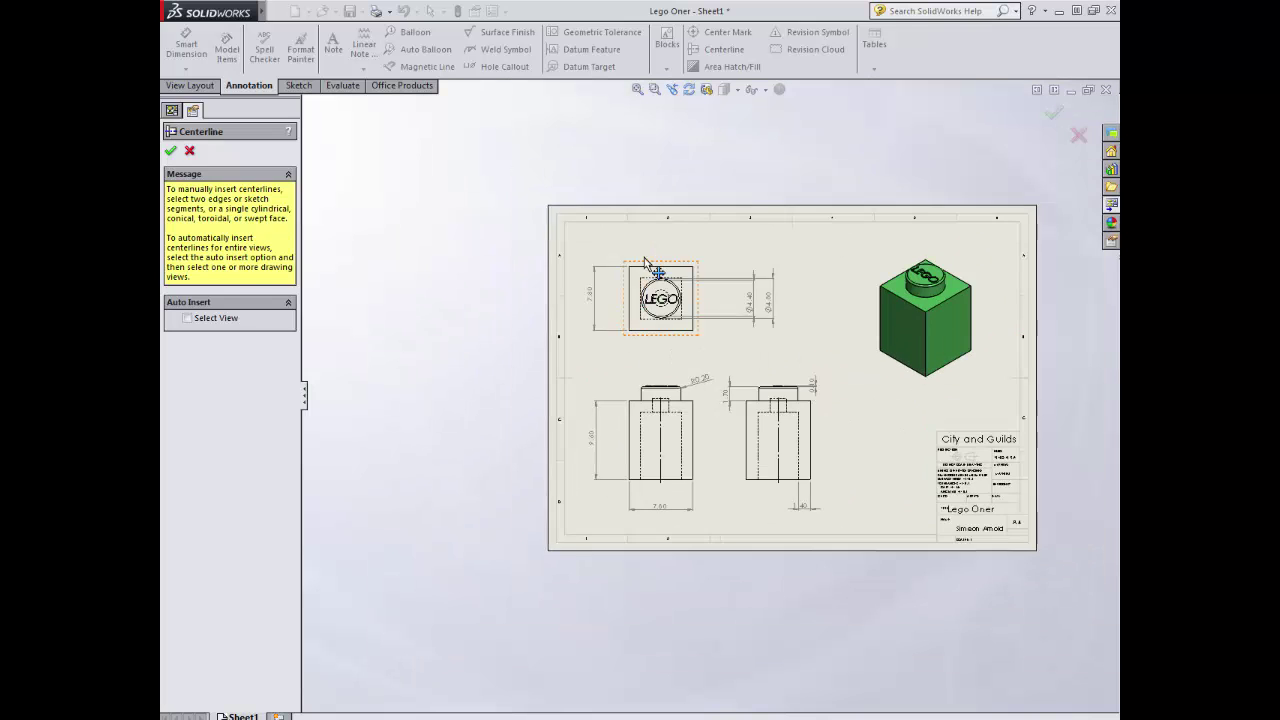
{"action": "scroll", "coordinate": [669, 300], "scroll_direction": "up", "scroll_amount": 3}
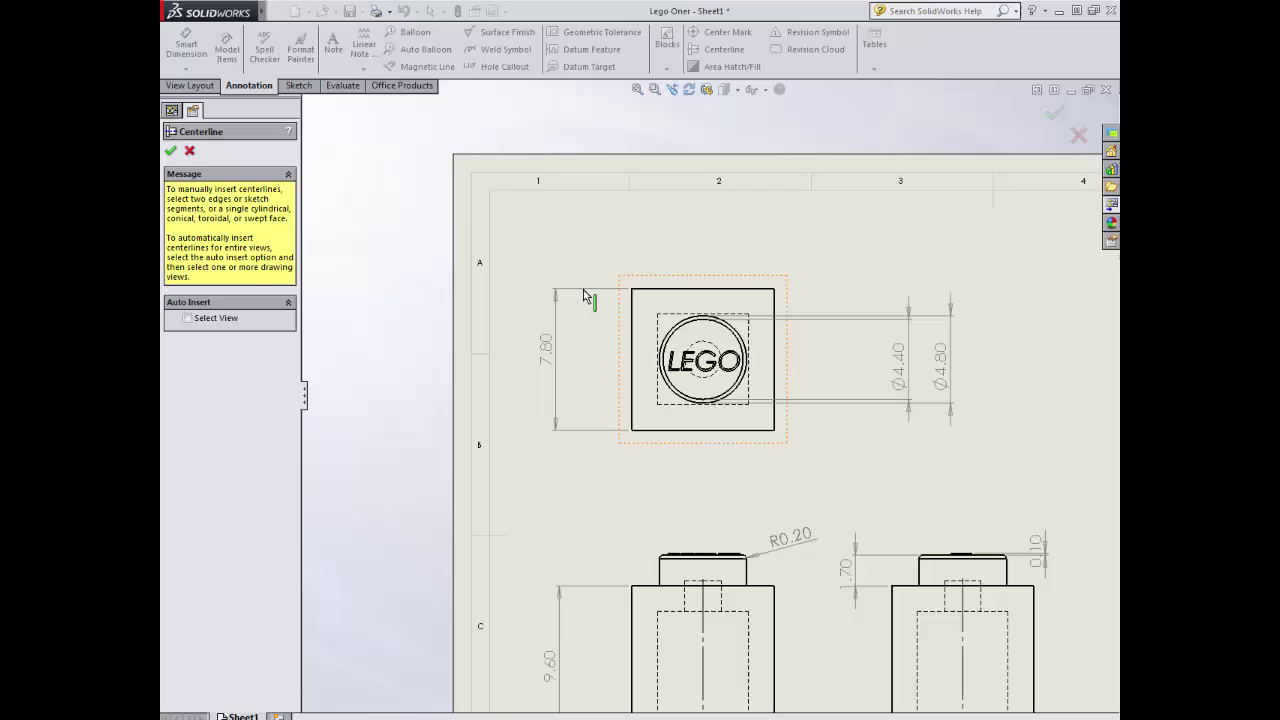
- Cross the top view's stud with vertical and horizontal centerlines
{"action": "left_click", "coordinate": [633, 360]}
{"action": "left_click", "coordinate": [775, 366]}
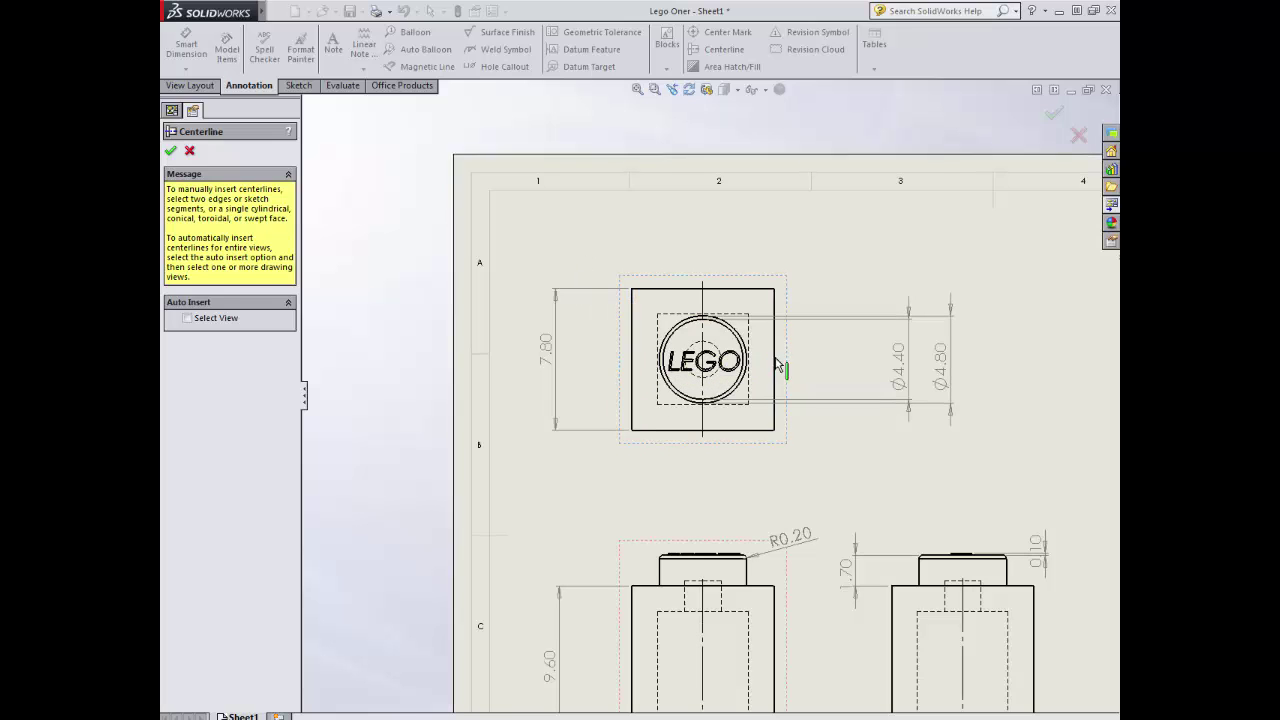
{"action": "left_click", "coordinate": [738, 289]}
{"action": "left_click", "coordinate": [735, 431]}
{"action": "scroll", "coordinate": [725, 420], "scroll_direction": "up", "scroll_amount": 3}
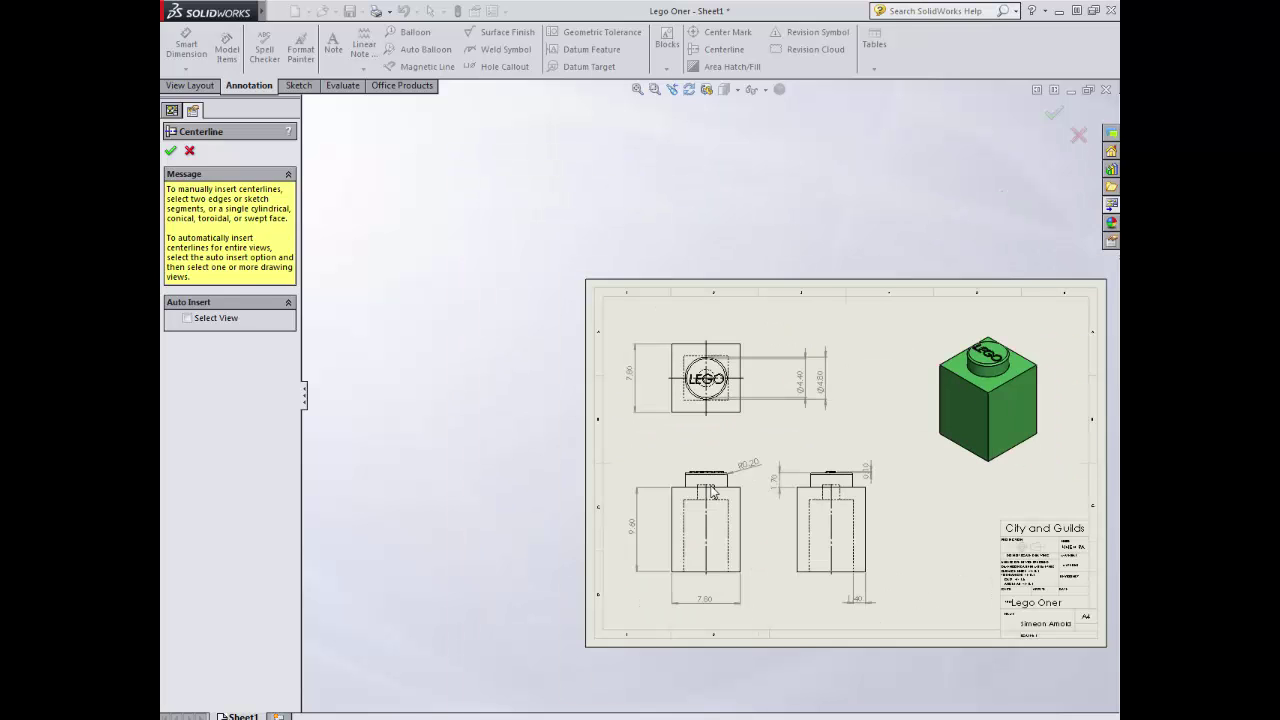
{"action": "left_click", "coordinate": [170, 152]}
- Edit the sheet format and set the title block FINISH to 1.6 RA
{"action": "scroll", "coordinate": [995, 575], "scroll_direction": "down", "scroll_amount": 3}
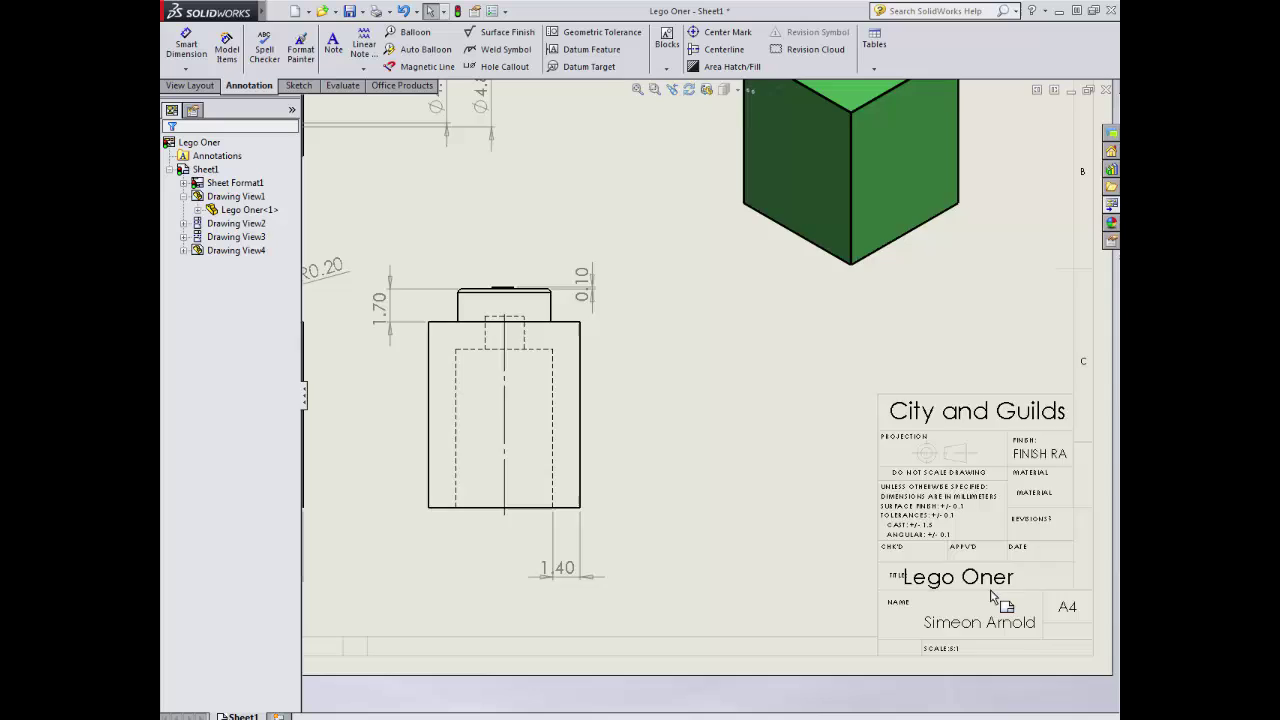
{"action": "scroll", "coordinate": [995, 598], "scroll_direction": "down", "scroll_amount": 2}
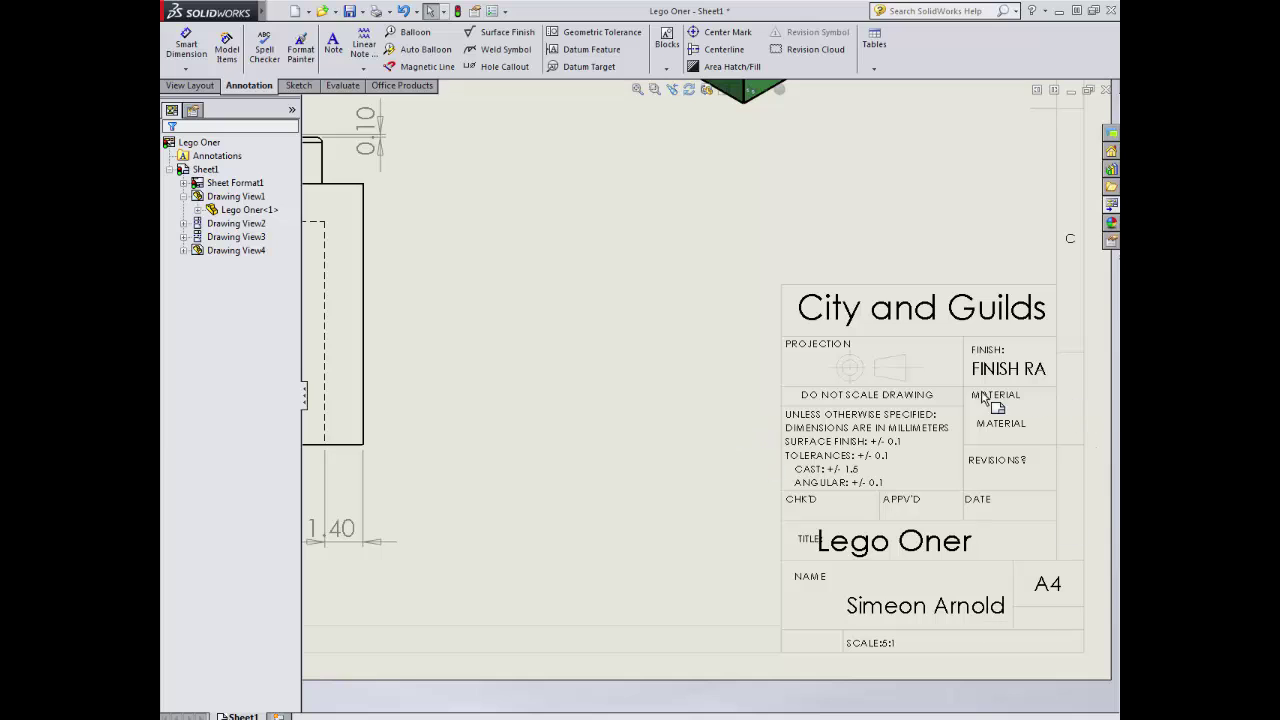
{"action": "right_click", "coordinate": [616, 388]}
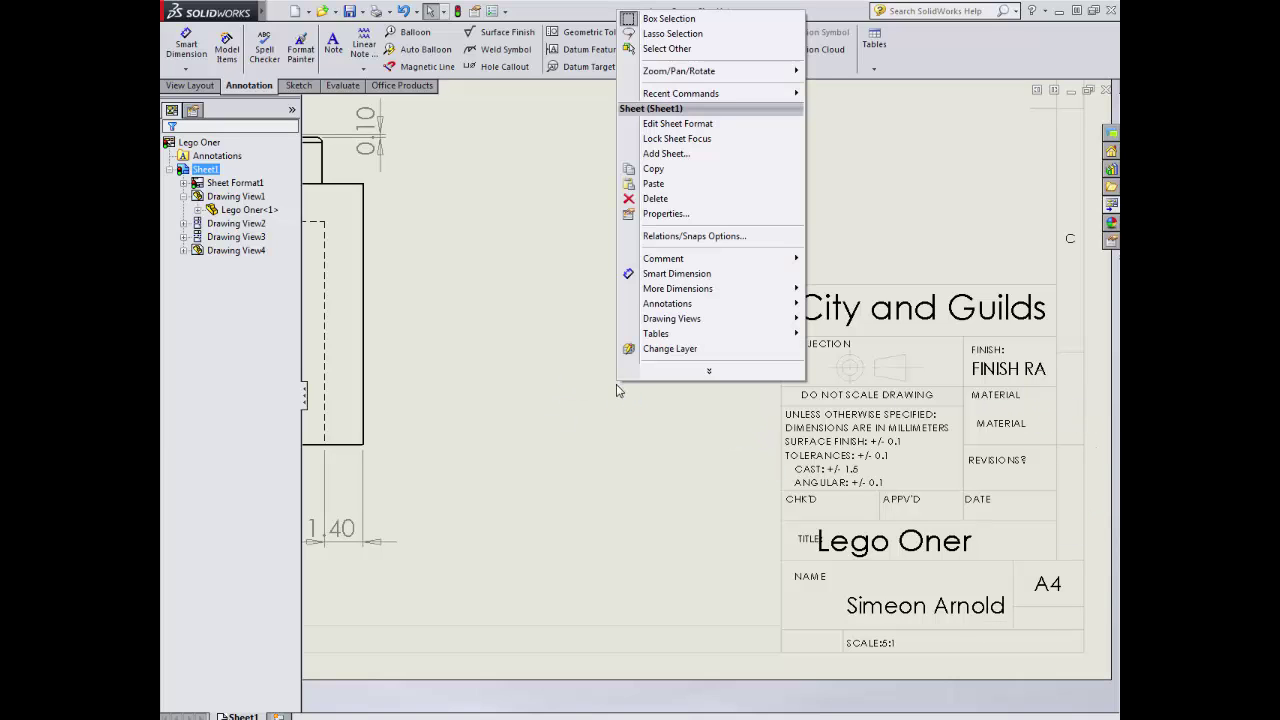
{"action": "left_click", "coordinate": [678, 123]}
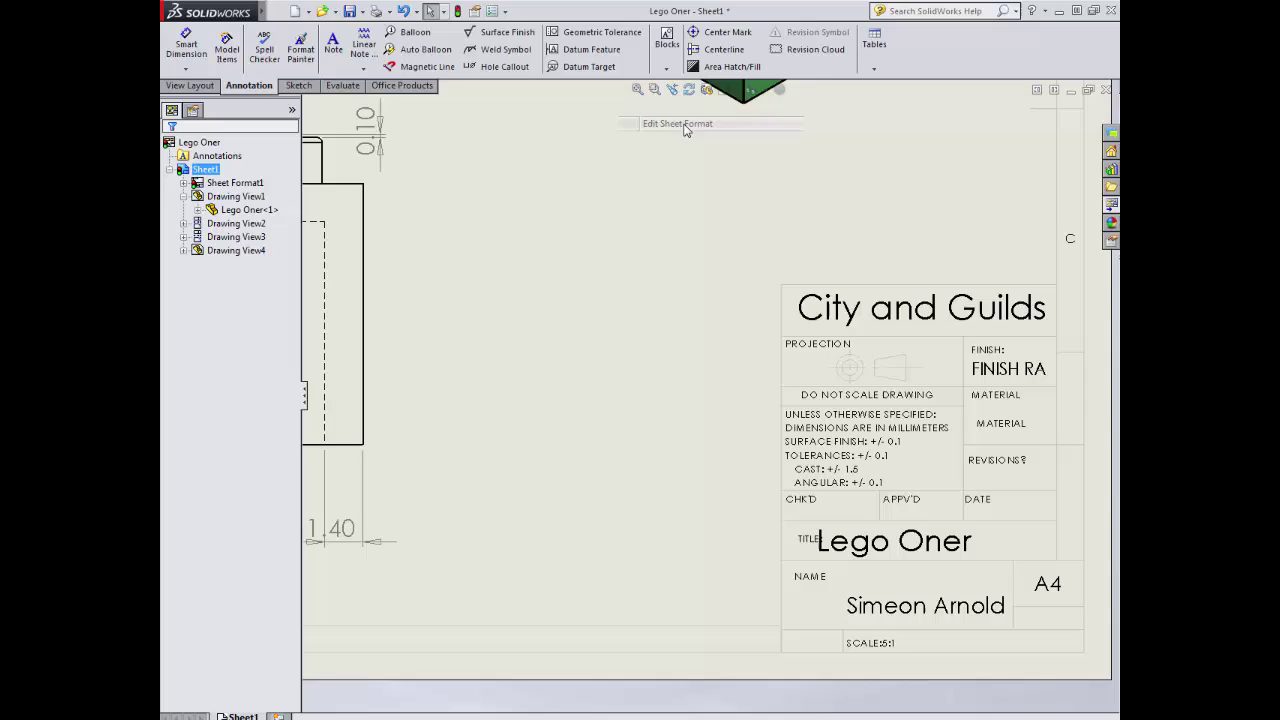
{"action": "double_click", "coordinate": [997, 375]}
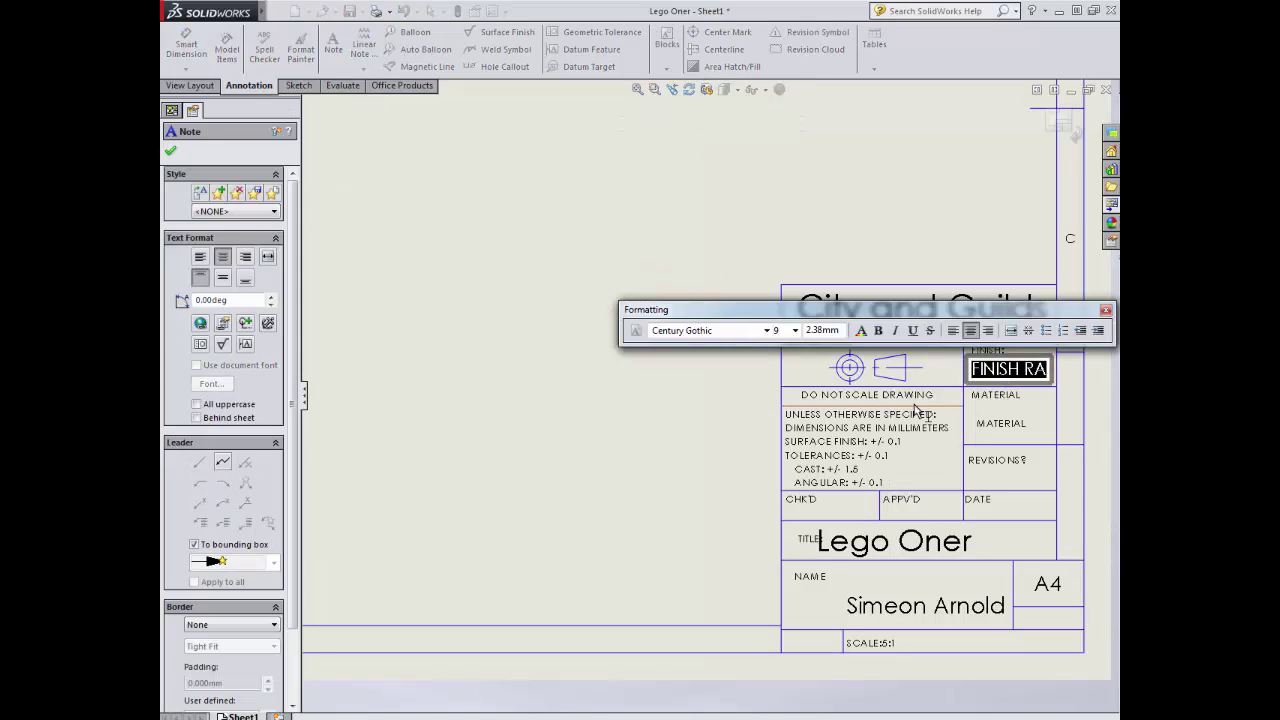
{"action": "type", "text": "1.6"}
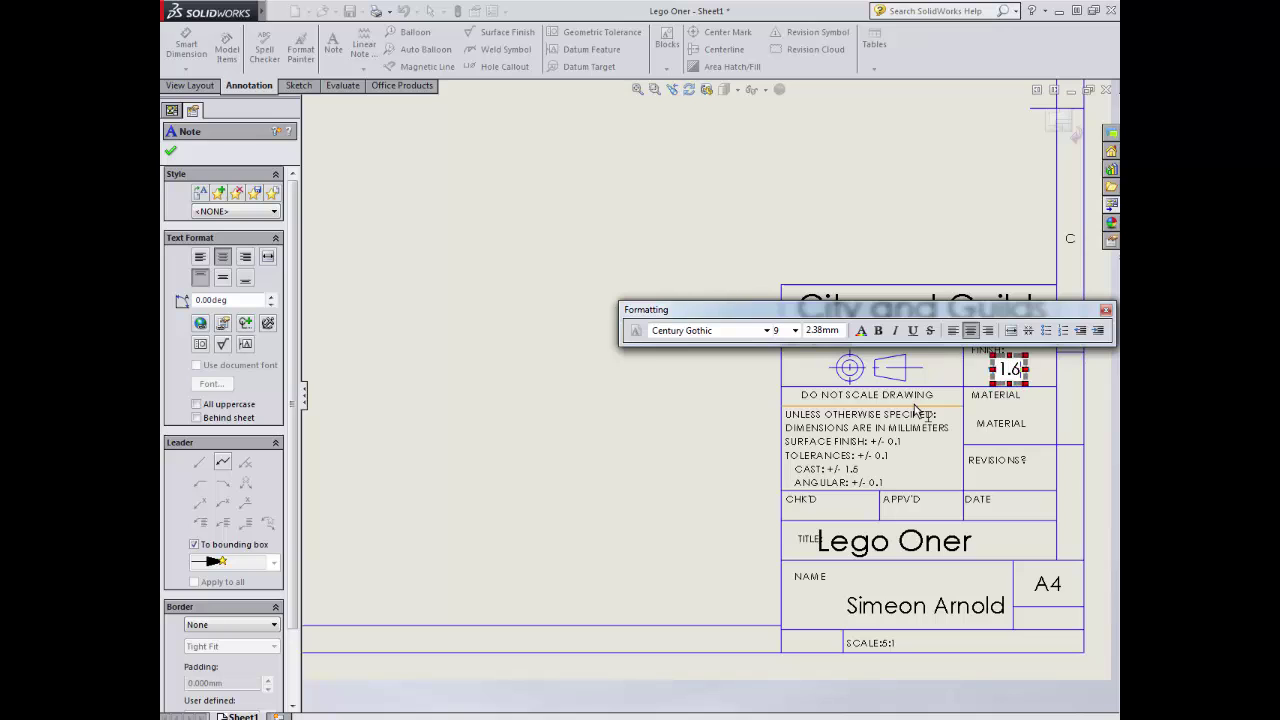
{"action": "type", "text": " RA"}
{"action": "left_click", "coordinate": [663, 420]}
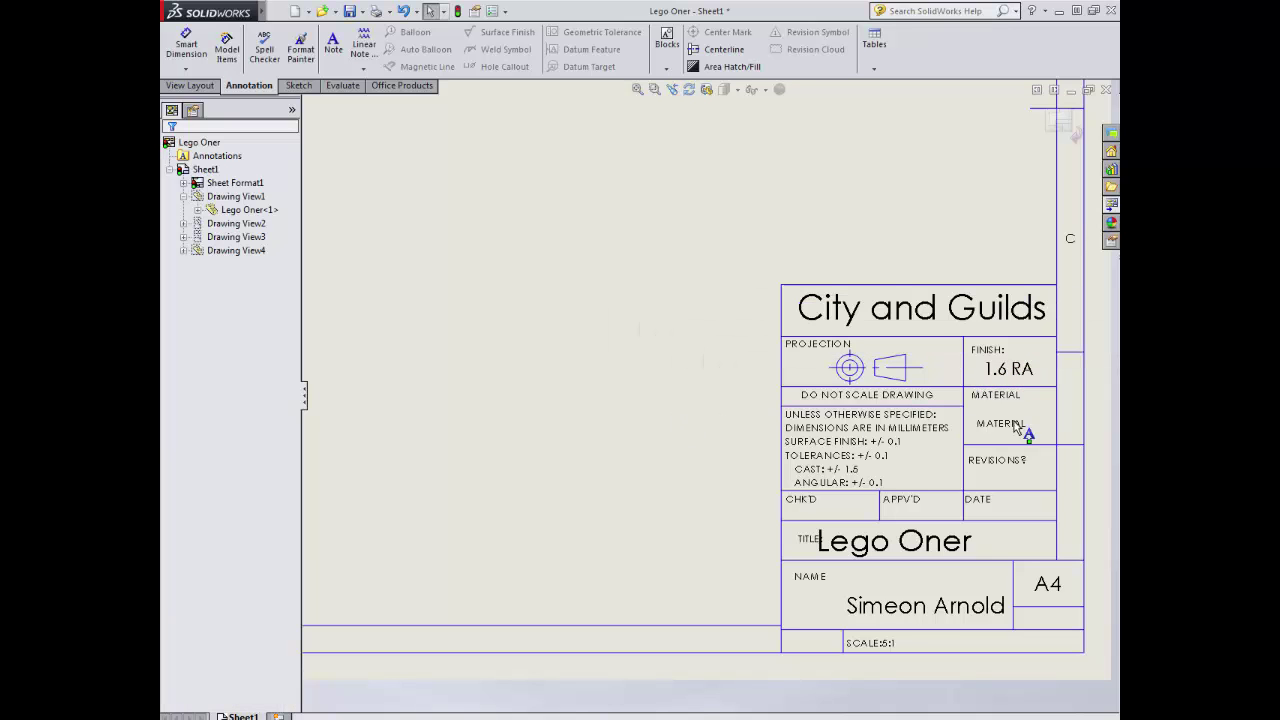
- Set the title block MATERIAL to Polystyrene
{"action": "double_click", "coordinate": [1018, 427]}
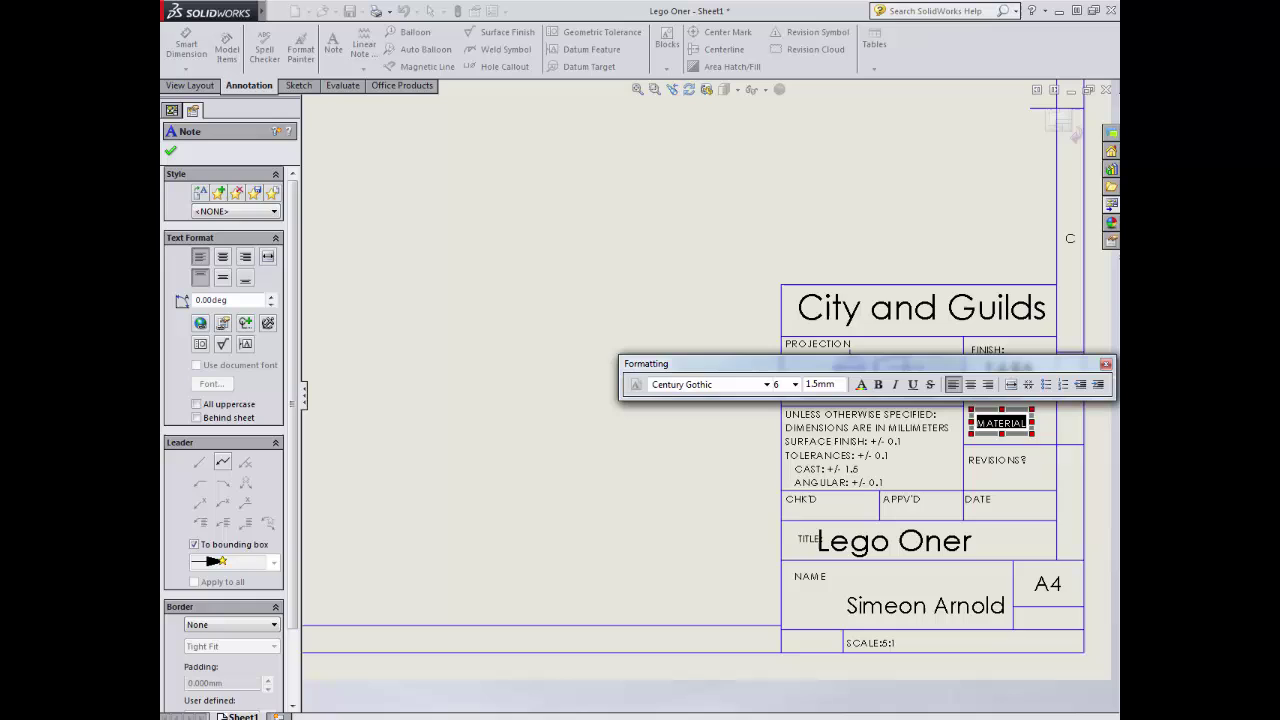
{"action": "type", "text": "Poly"}
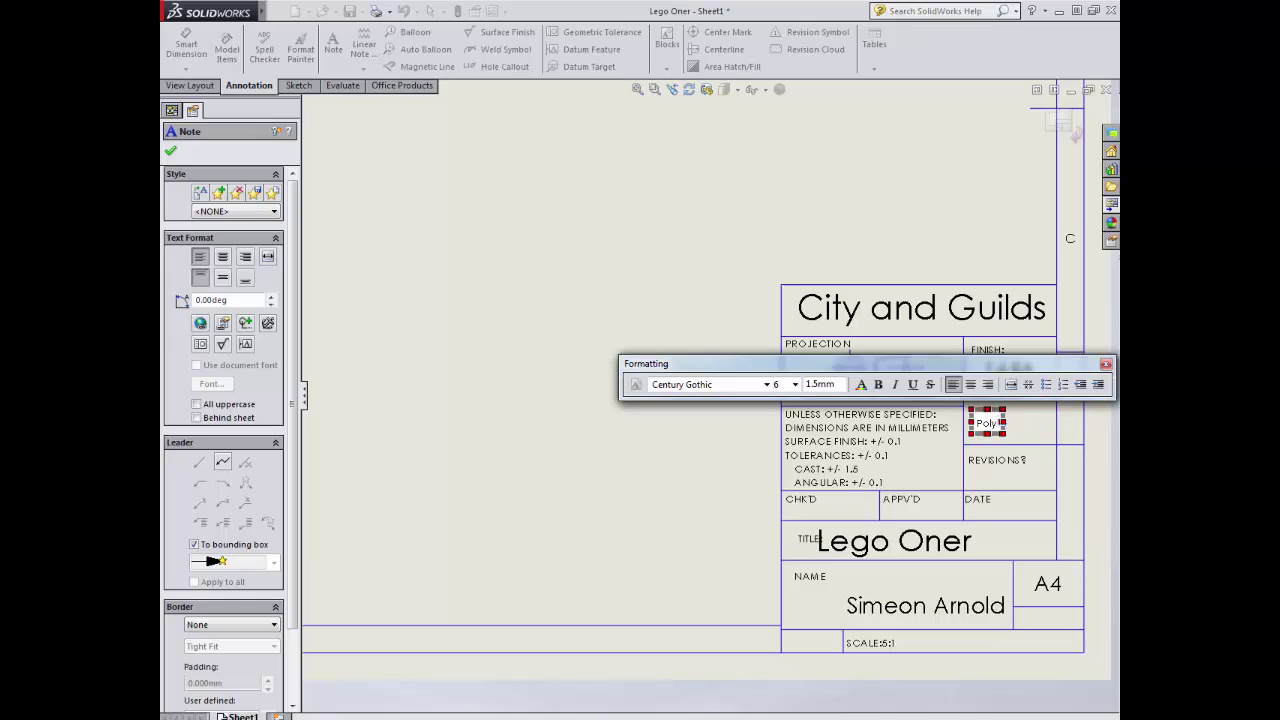
{"action": "type", "text": "styrene"}
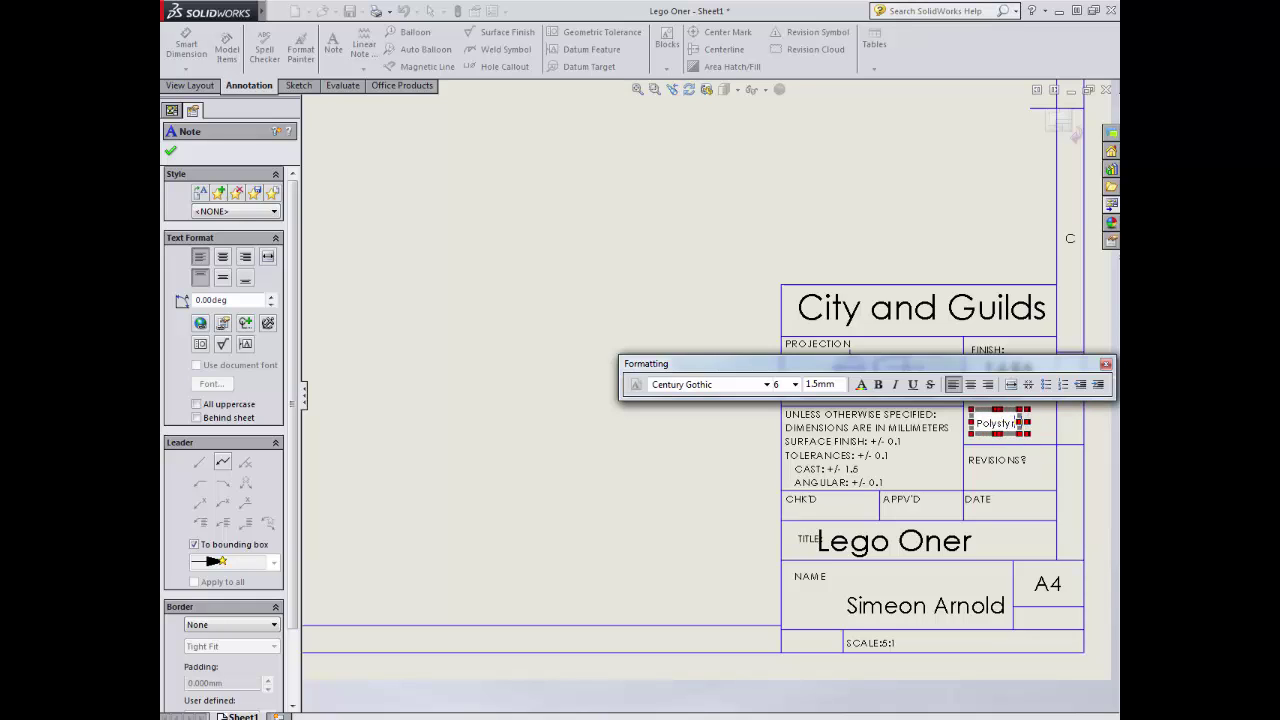
{"action": "key", "text": "BackSpace"}
{"action": "key", "text": "BackSpace"}
{"action": "type", "text": "ne"}
{"action": "left_click", "coordinate": [749, 423]}
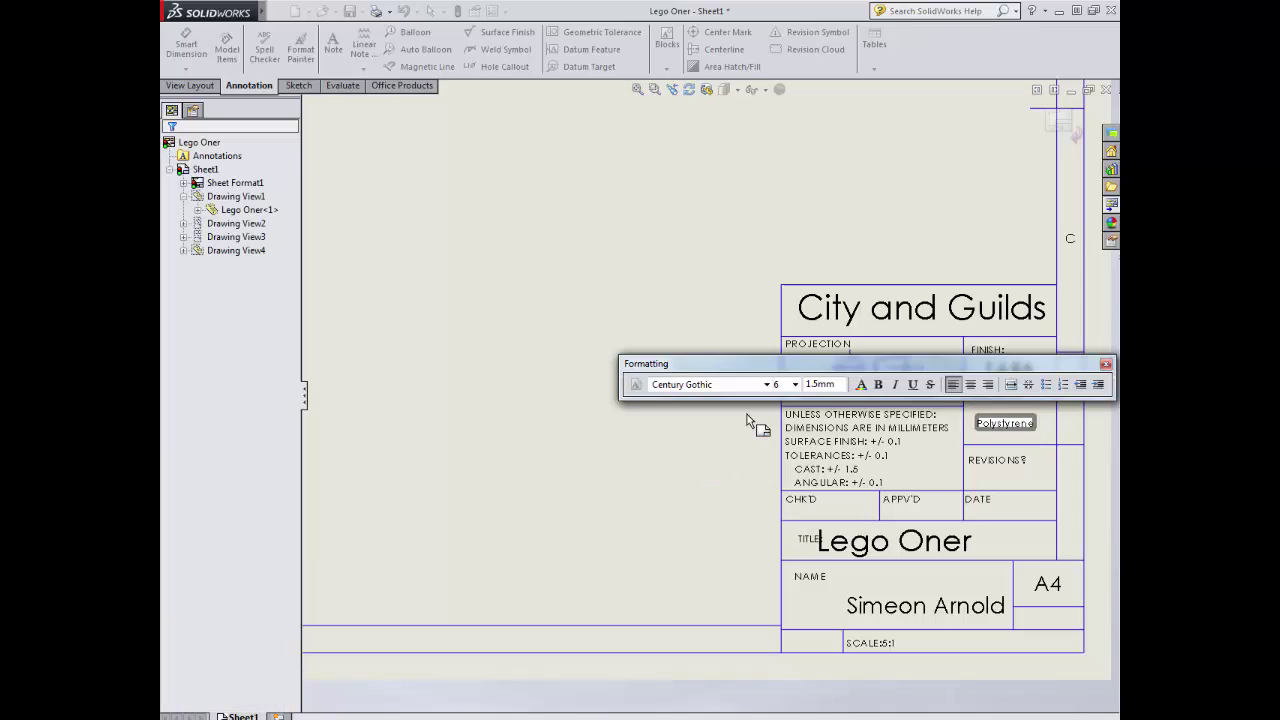
- Reposition the title note and change it from Lego Oner to Single Stud
{"action": "left_click_drag", "start_coordinate": [856, 544], "coordinate": [887, 548]}
{"action": "double_click", "coordinate": [887, 548]}
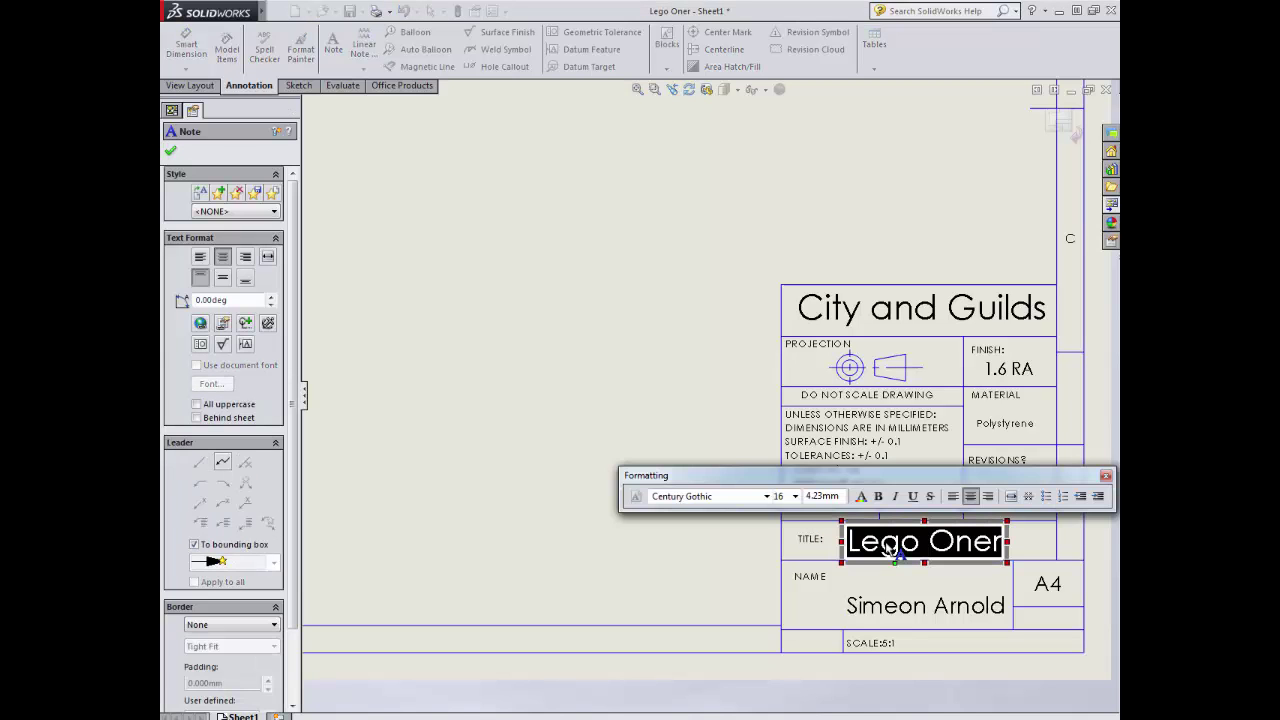
{"action": "type", "text": "SIN"}
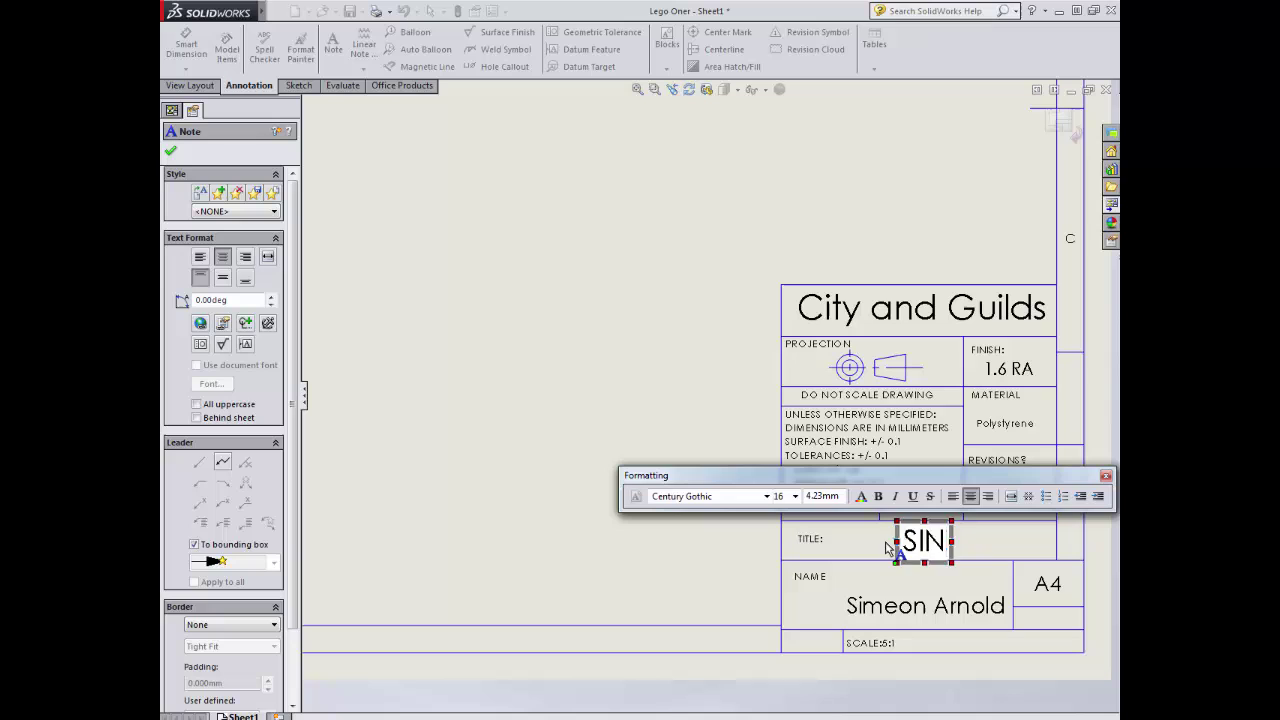
{"action": "key", "text": "BackSpace"}
{"action": "key", "text": "BackSpace"}
{"action": "type", "text": "ingle"}
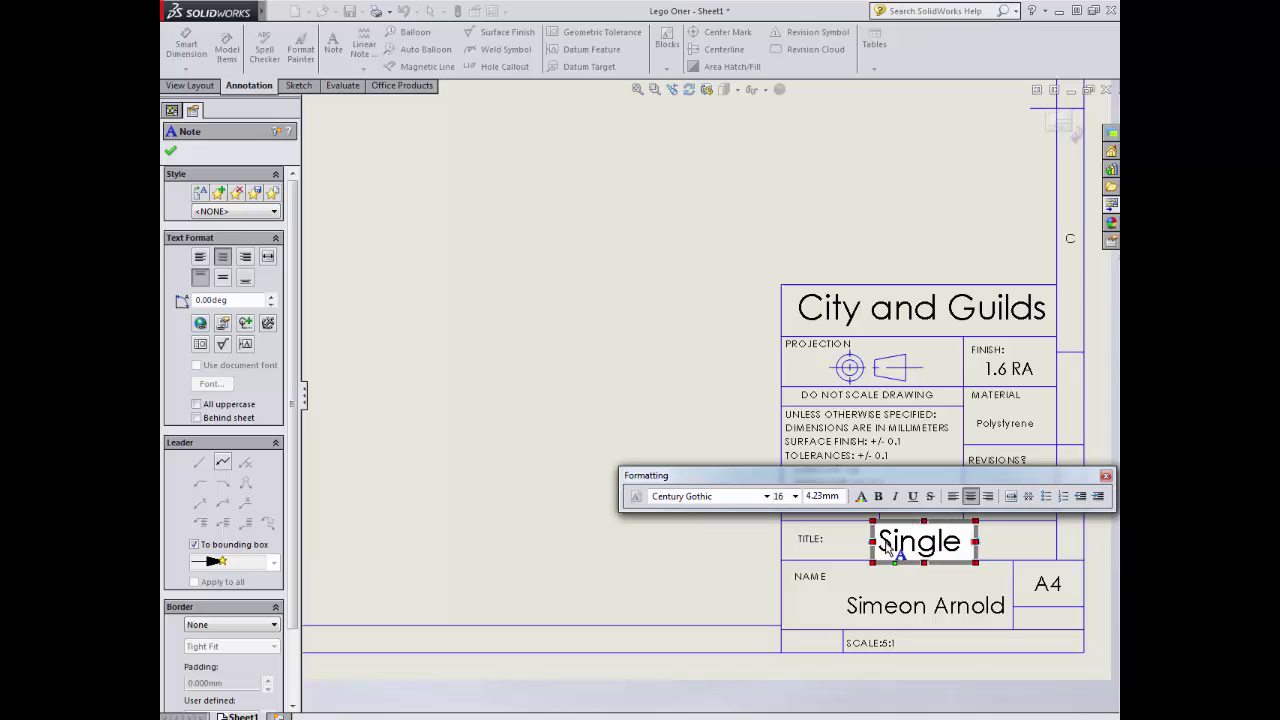
{"action": "type", "text": " Stud"}
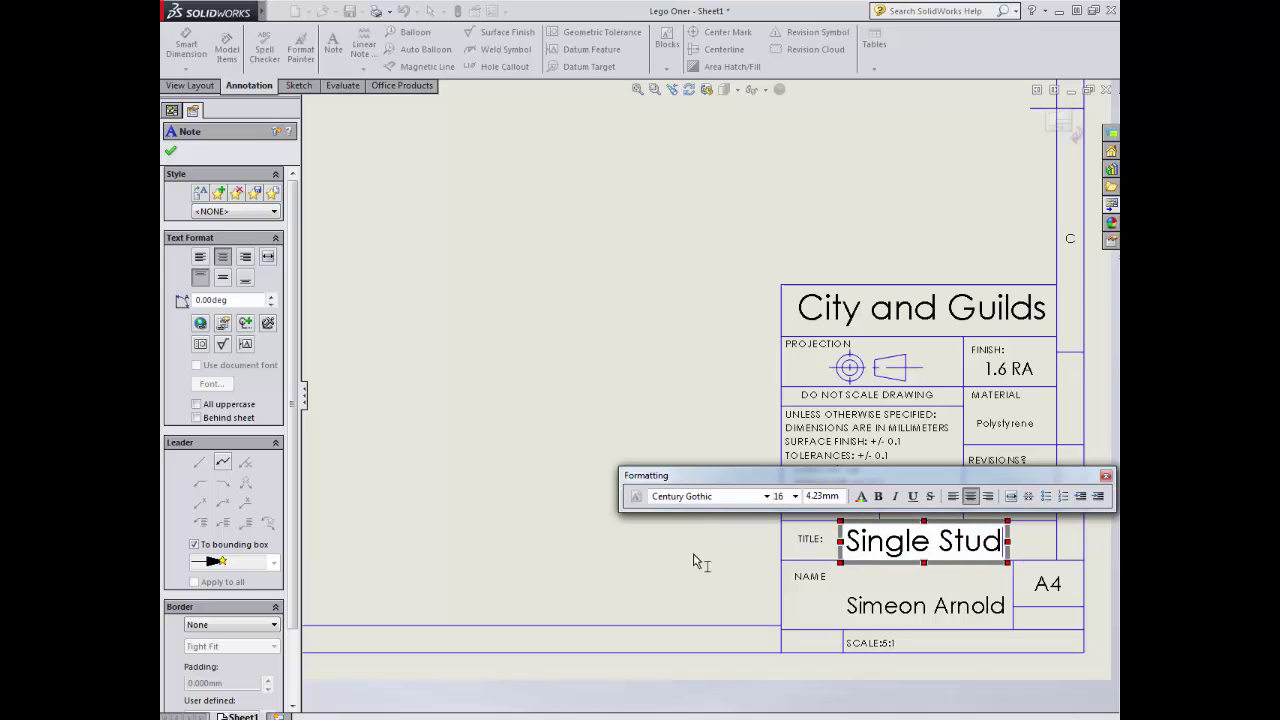
{"action": "left_click", "coordinate": [714, 580]}
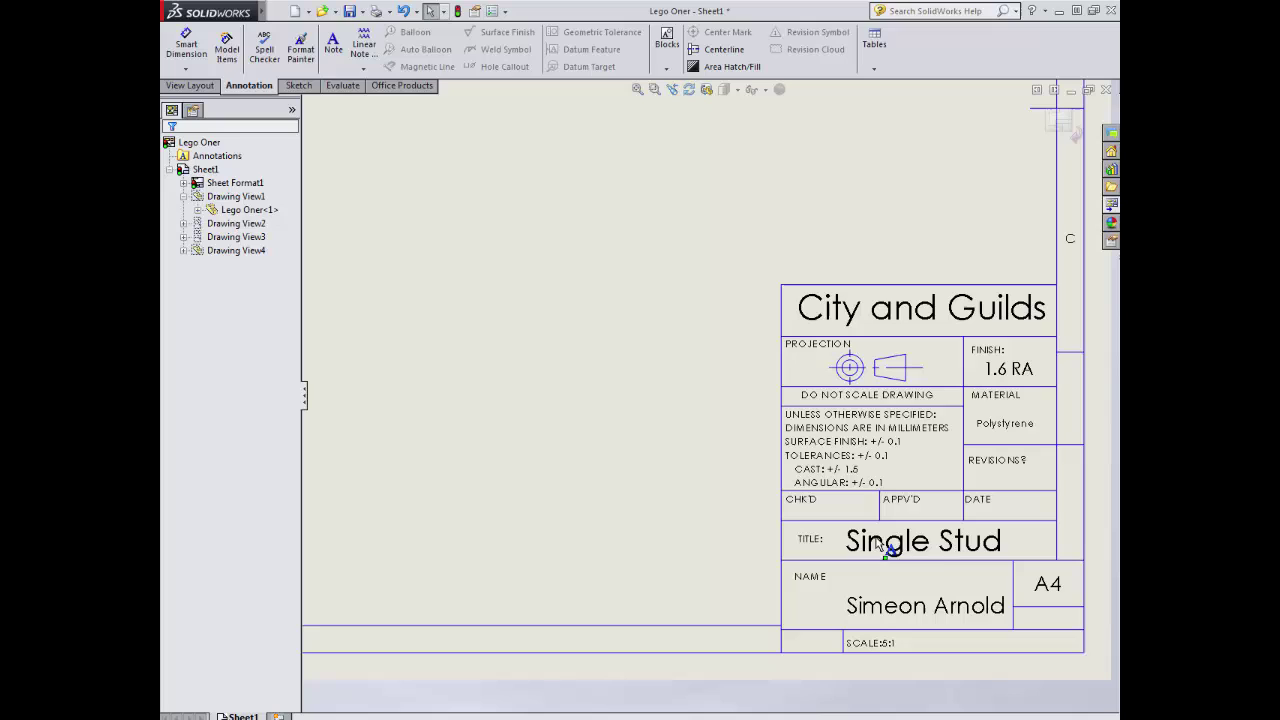
- Return from sheet format editing to Edit Sheet and view the whole drawing
{"action": "right_click", "coordinate": [538, 431]}
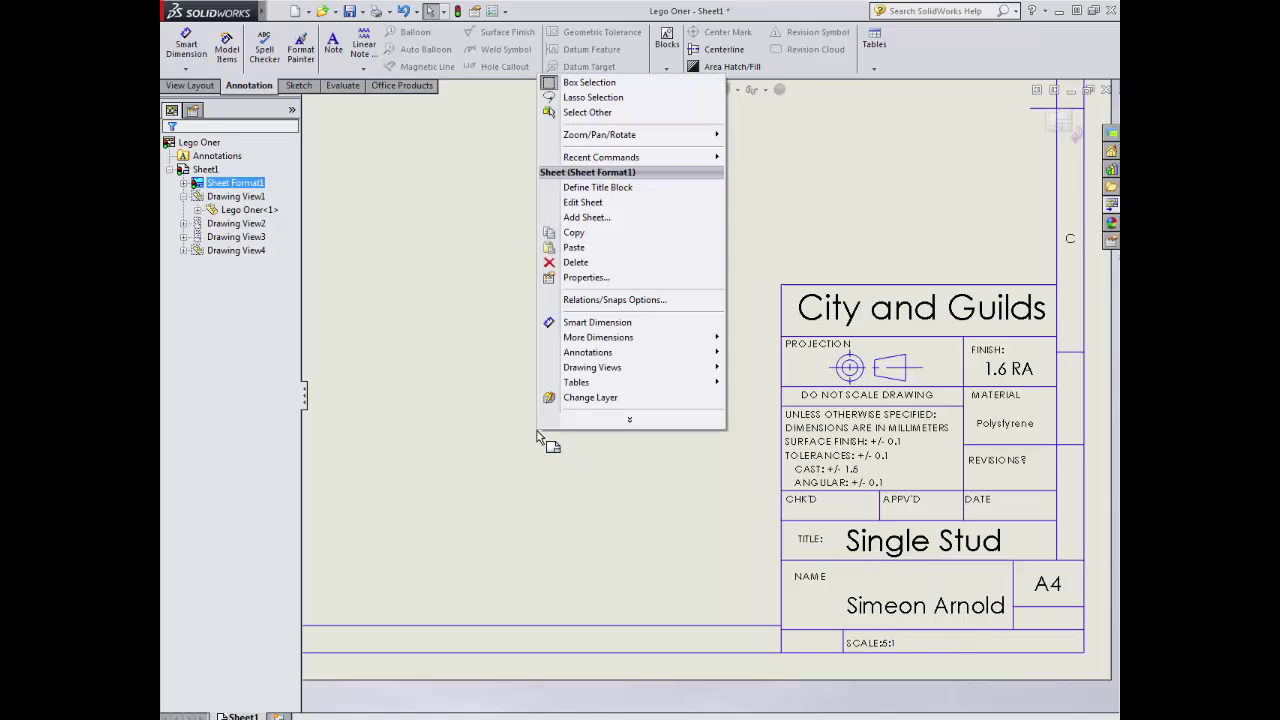
{"action": "left_click", "coordinate": [600, 203]}
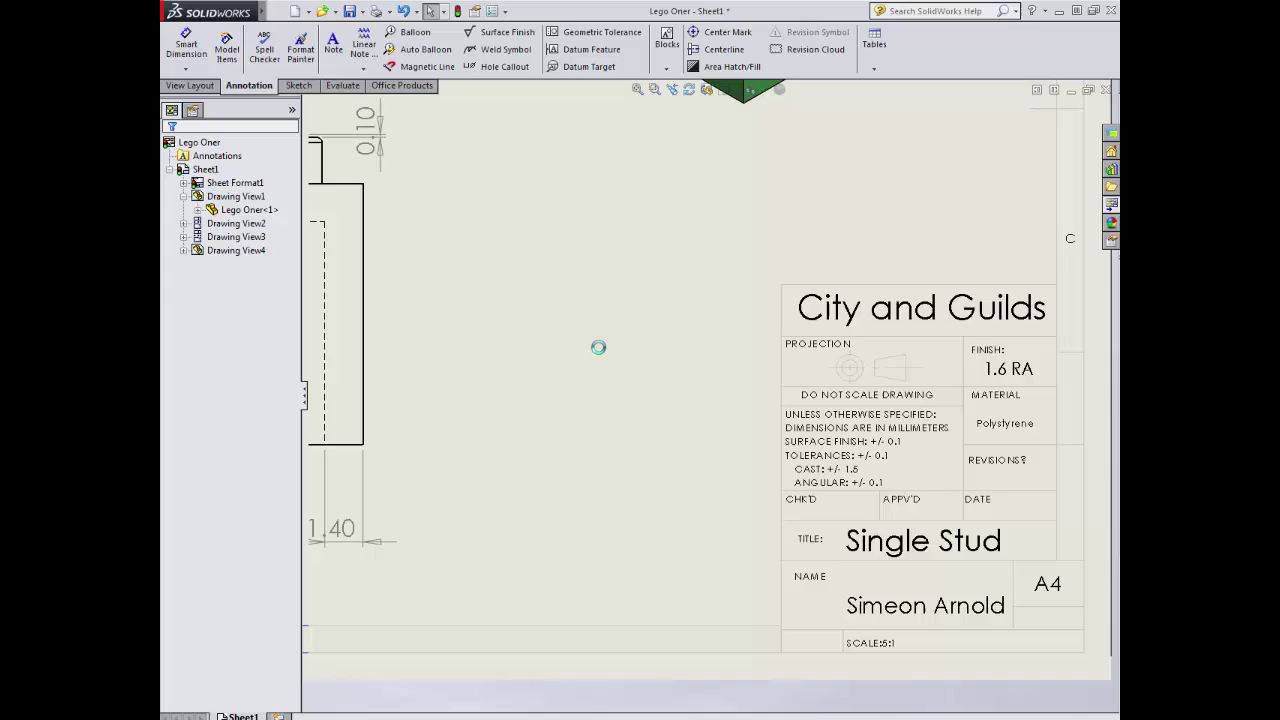
{"action": "scroll", "coordinate": [606, 355], "scroll_direction": "up", "scroll_amount": 5}
{"action": "scroll", "coordinate": [560, 320], "scroll_direction": "down", "scroll_amount": 3}
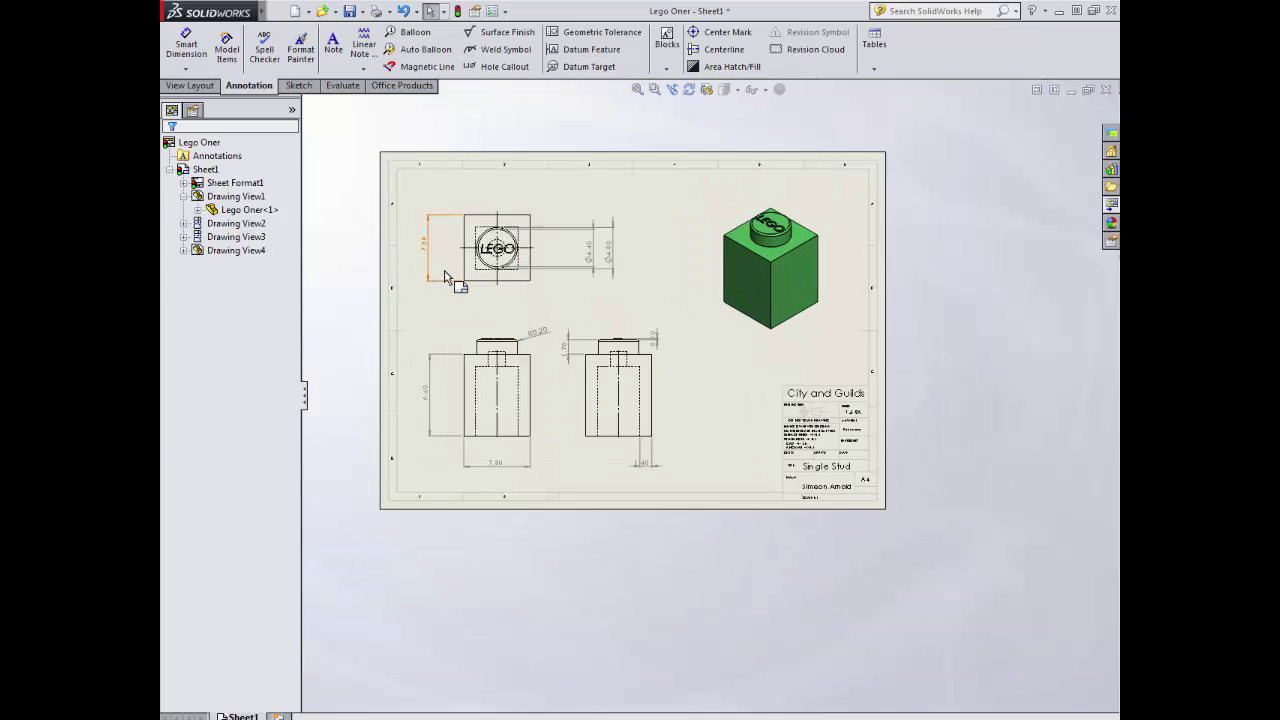